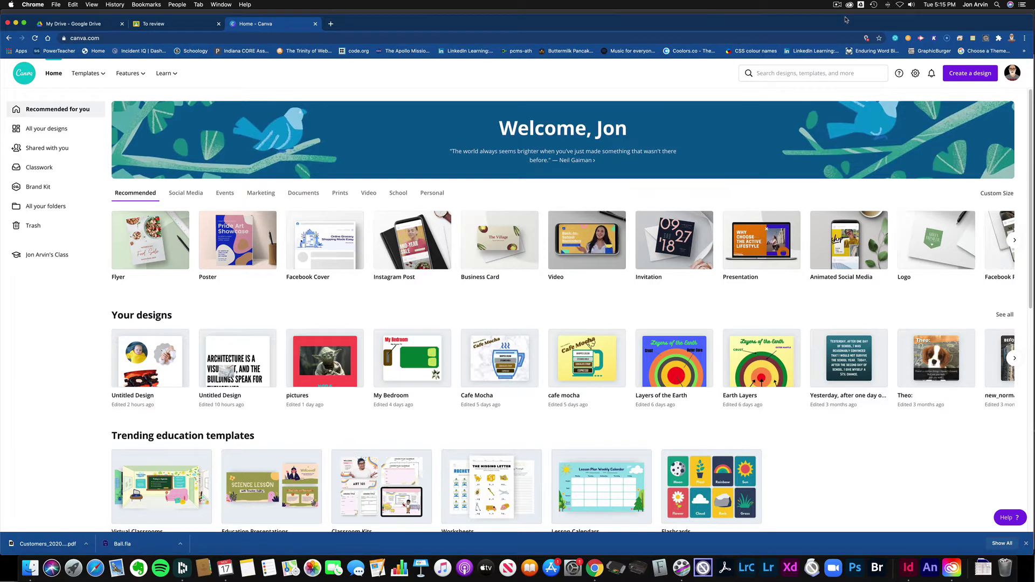
- Start a new blank 8.5 × 11 in portrait flyer design
{"action": "left_click", "coordinate": [971, 78]}
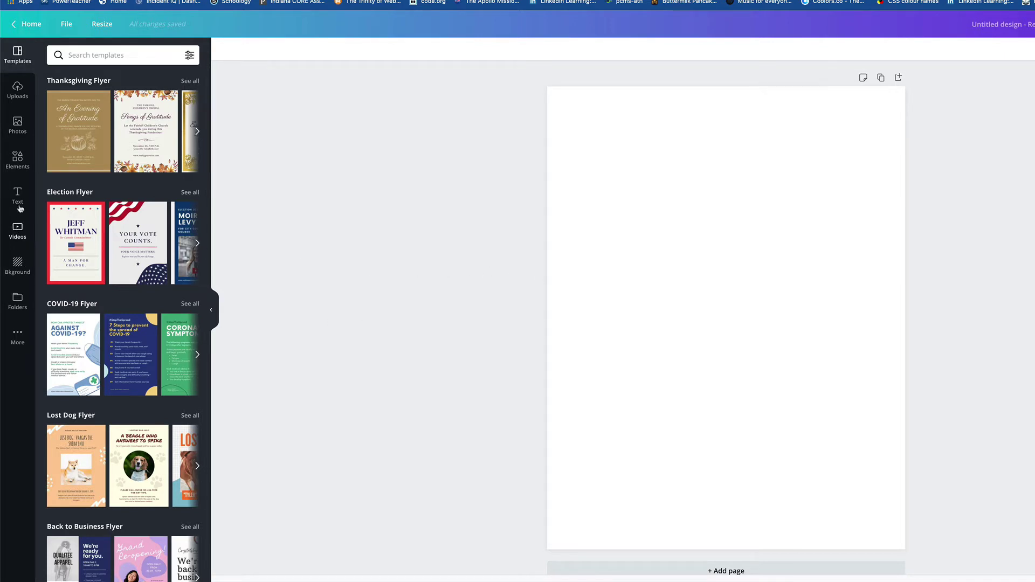
- Show all Frames under Elements and browse through the frame results
{"action": "left_click", "coordinate": [17, 159]}
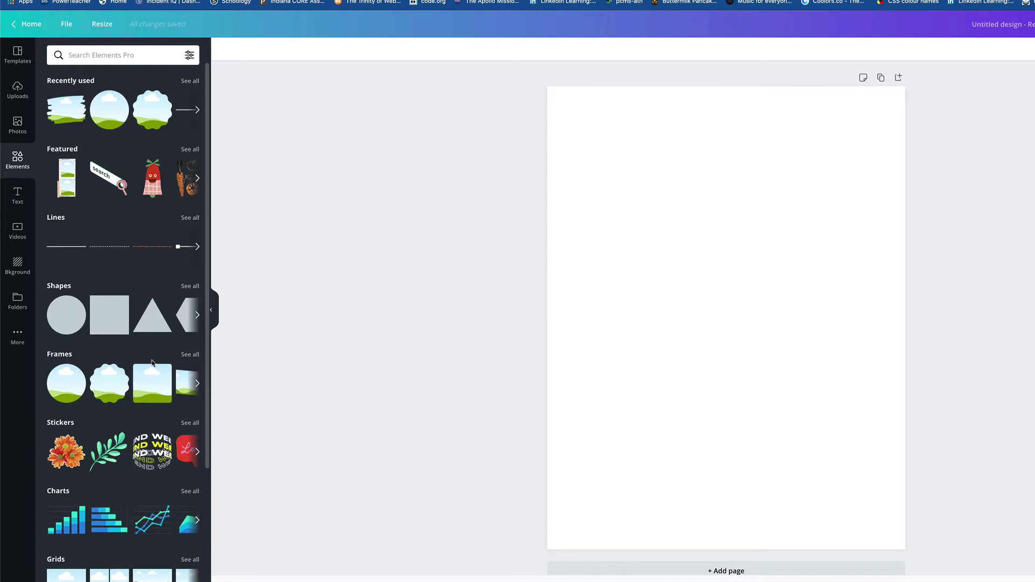
{"action": "left_click", "coordinate": [191, 356]}
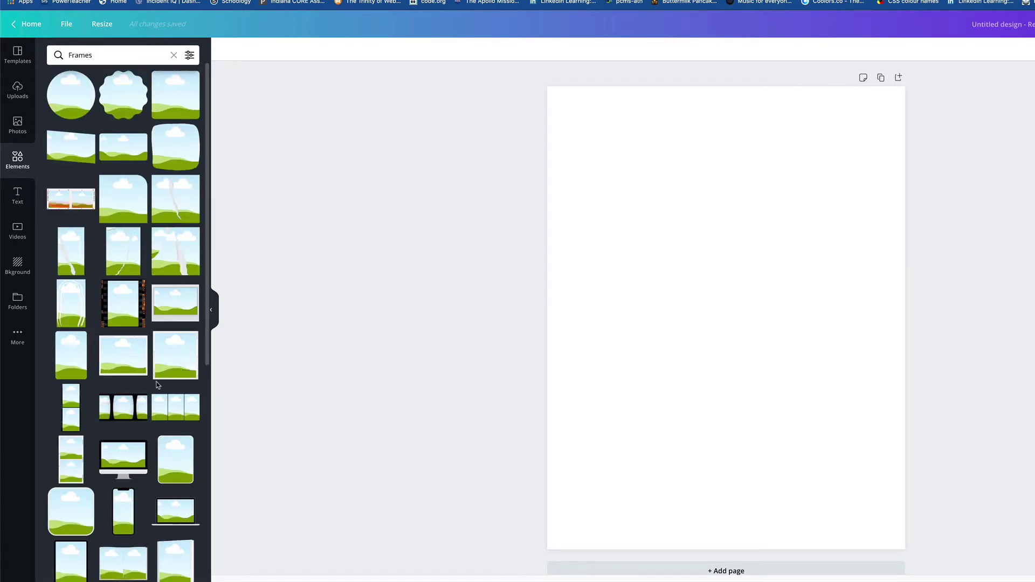
{"action": "scroll", "coordinate": [158, 382], "scroll_direction": "down", "scroll_amount": 6}
{"action": "scroll", "coordinate": [157, 382], "scroll_direction": "down", "scroll_amount": 5}
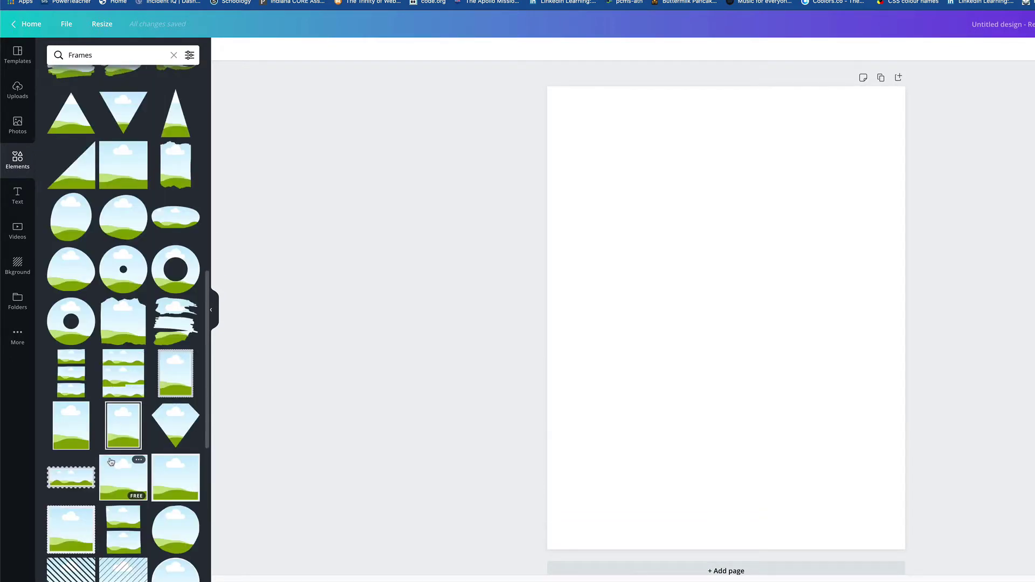
{"action": "scroll", "coordinate": [119, 464], "scroll_direction": "down", "scroll_amount": 4}
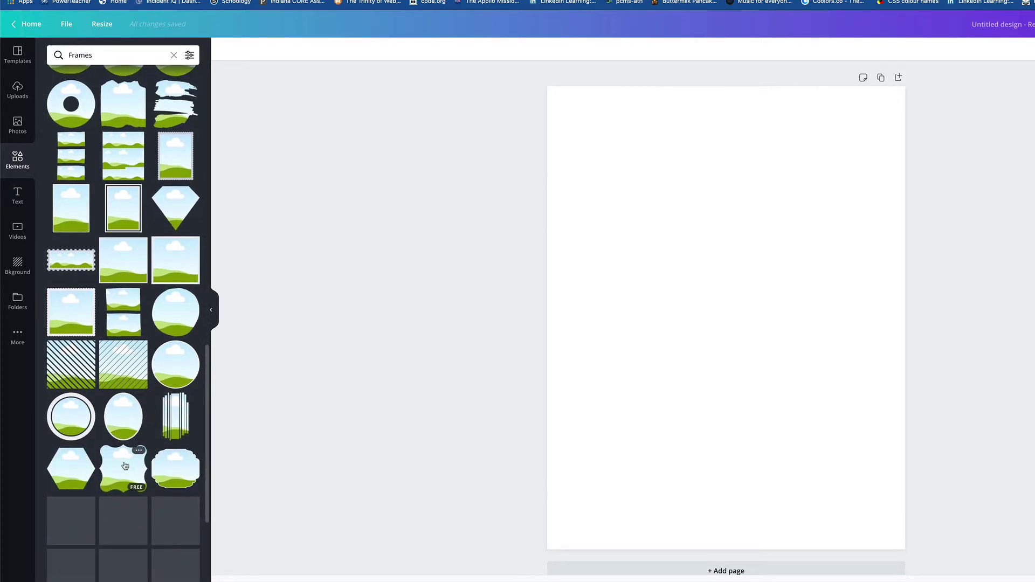
{"action": "scroll", "coordinate": [128, 472], "scroll_direction": "down", "scroll_amount": 2}
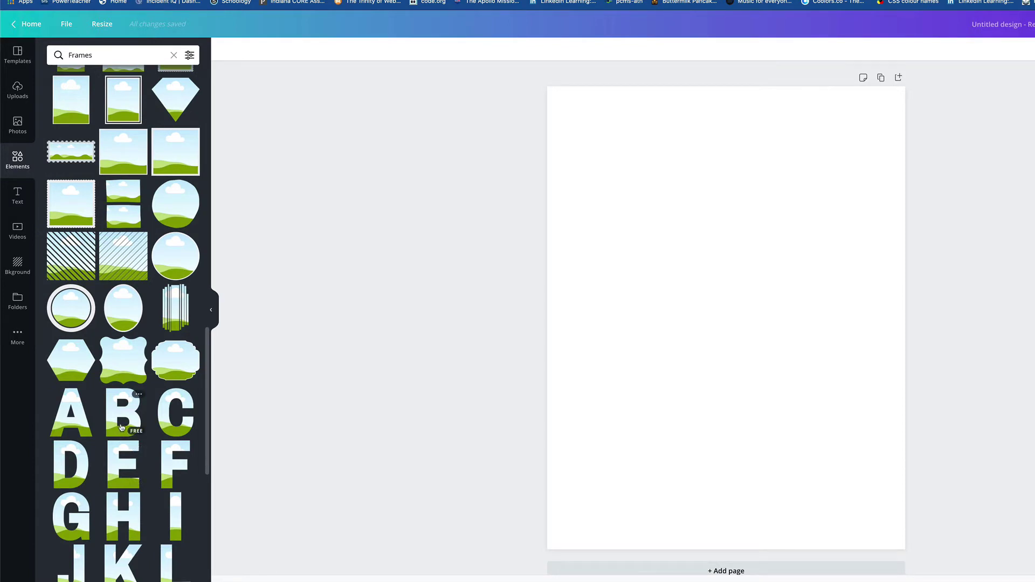
{"action": "scroll", "coordinate": [123, 409], "scroll_direction": "down", "scroll_amount": 3}
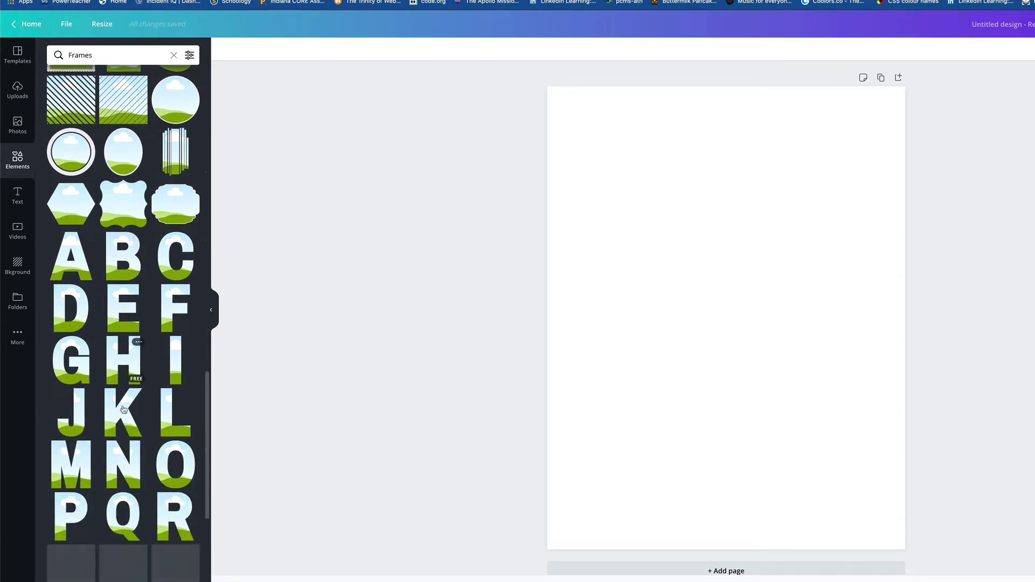
{"action": "scroll", "coordinate": [123, 410], "scroll_direction": "up", "scroll_amount": 11}
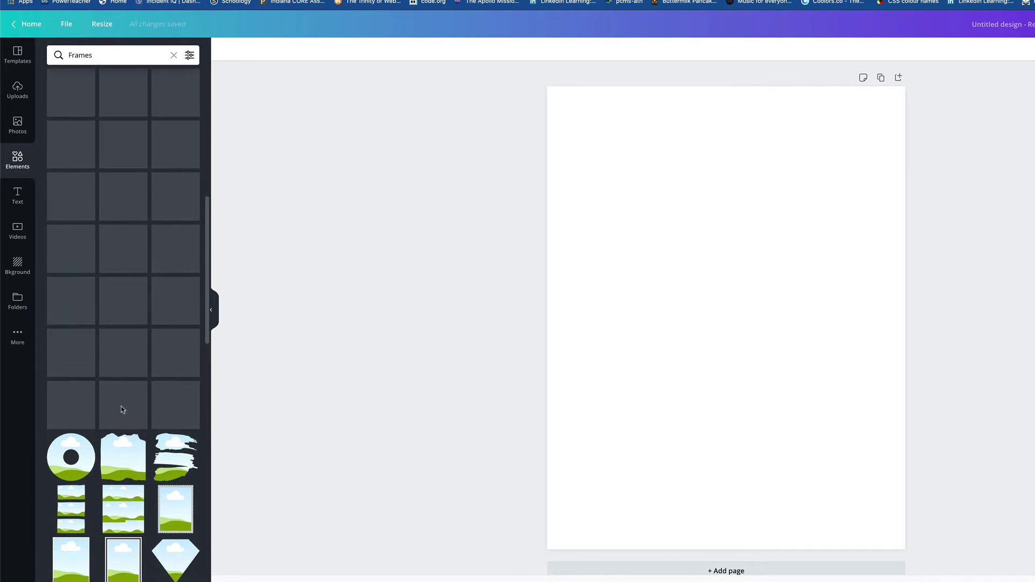
{"action": "scroll", "coordinate": [122, 409], "scroll_direction": "up", "scroll_amount": 3}
{"action": "scroll", "coordinate": [122, 410], "scroll_direction": "up", "scroll_amount": 5}
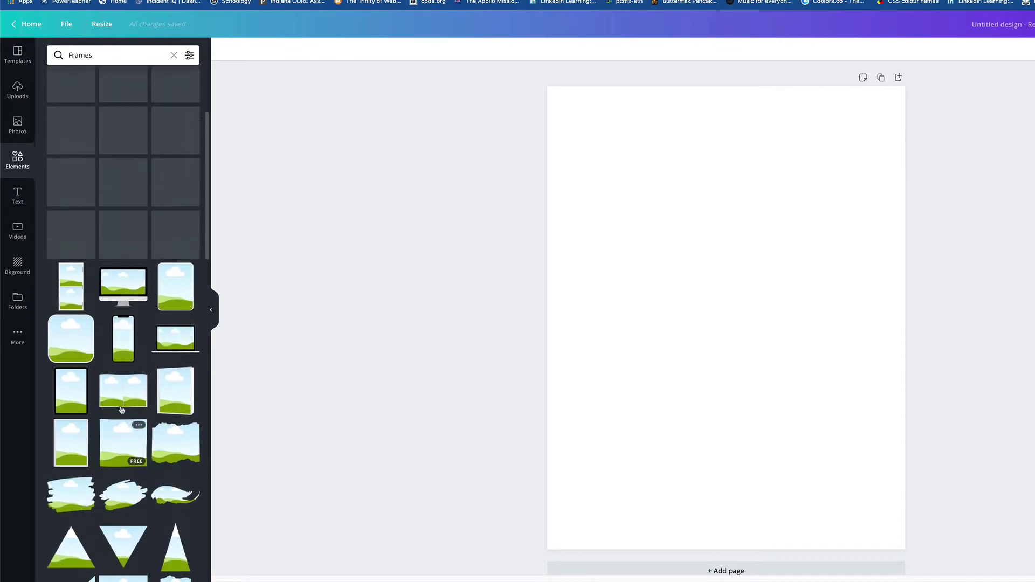
{"action": "scroll", "coordinate": [123, 401], "scroll_direction": "down", "scroll_amount": 2}
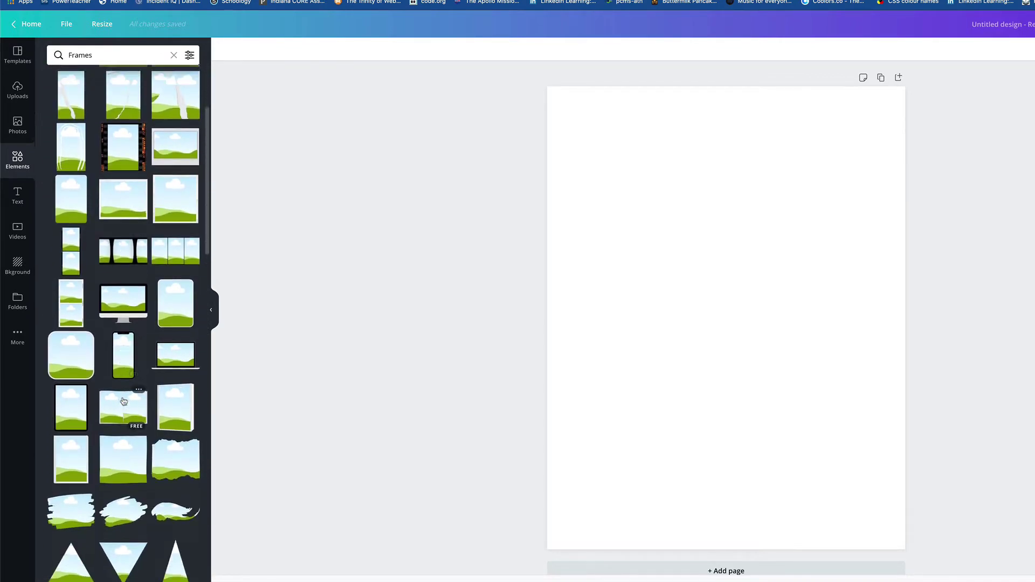
{"action": "scroll", "coordinate": [124, 401], "scroll_direction": "up", "scroll_amount": 3}
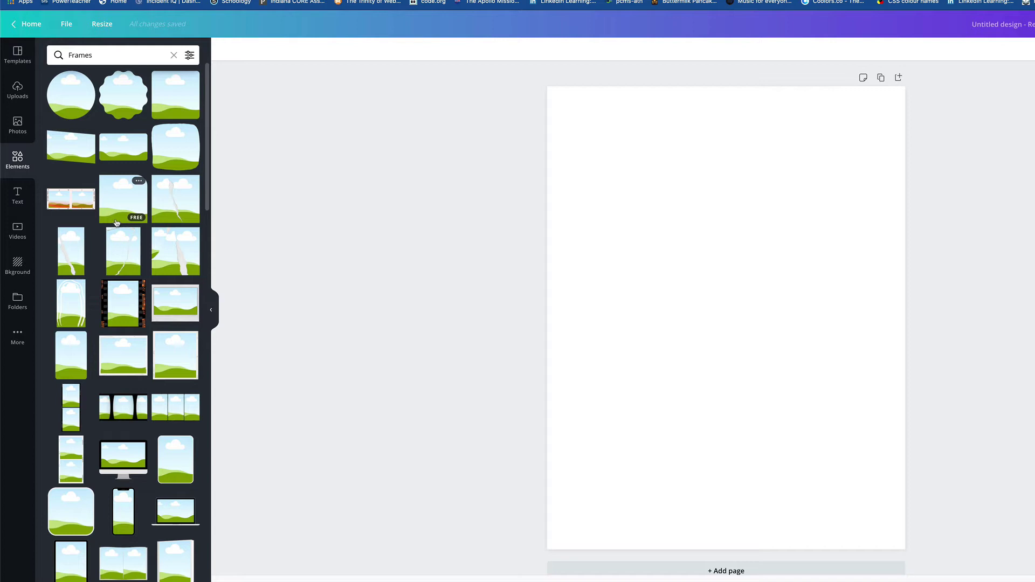
{"action": "scroll", "coordinate": [117, 222], "scroll_direction": "down", "scroll_amount": 1}
- Add a shrunken scalloped frame at top-left and a rounded-square frame at top-right
{"action": "left_click", "coordinate": [120, 101]}
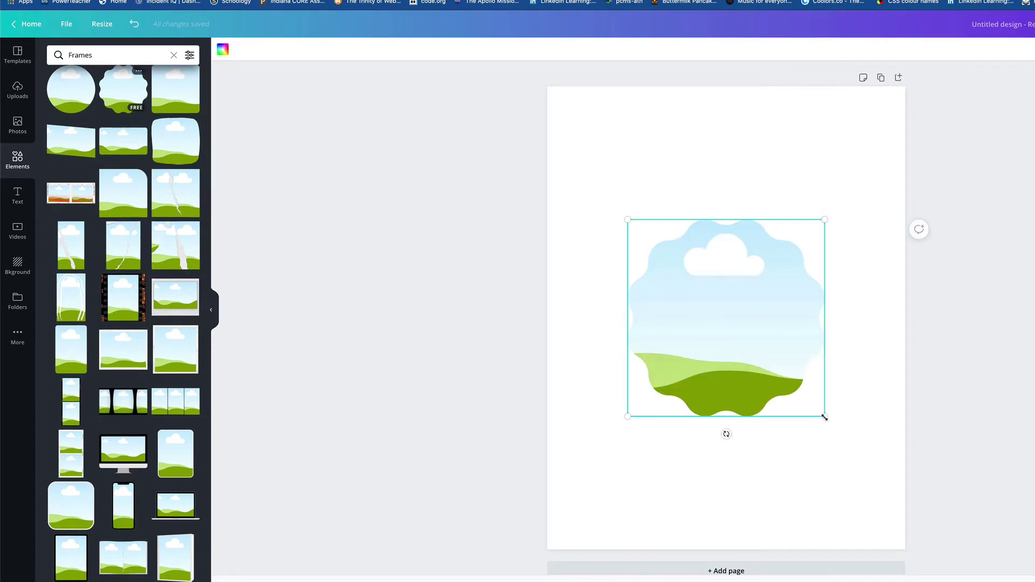
{"action": "left_click_drag", "start_coordinate": [825, 417], "coordinate": [770, 365]}
{"action": "left_click_drag", "start_coordinate": [719, 330], "coordinate": [663, 230]}
{"action": "left_click_drag", "start_coordinate": [719, 123], "coordinate": [694, 145]}
{"action": "left_click_drag", "start_coordinate": [645, 220], "coordinate": [644, 168]}
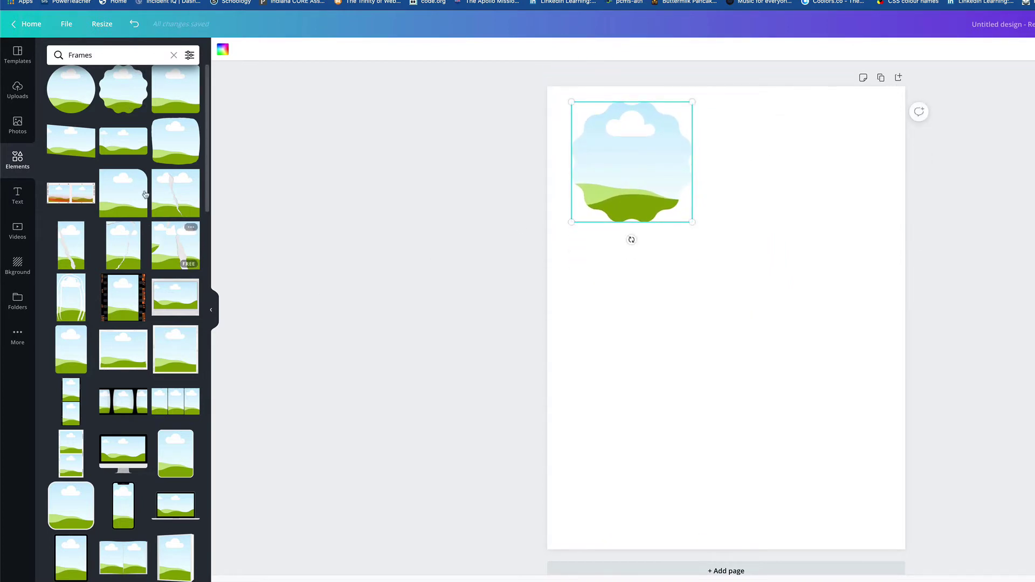
{"action": "left_click", "coordinate": [178, 144]}
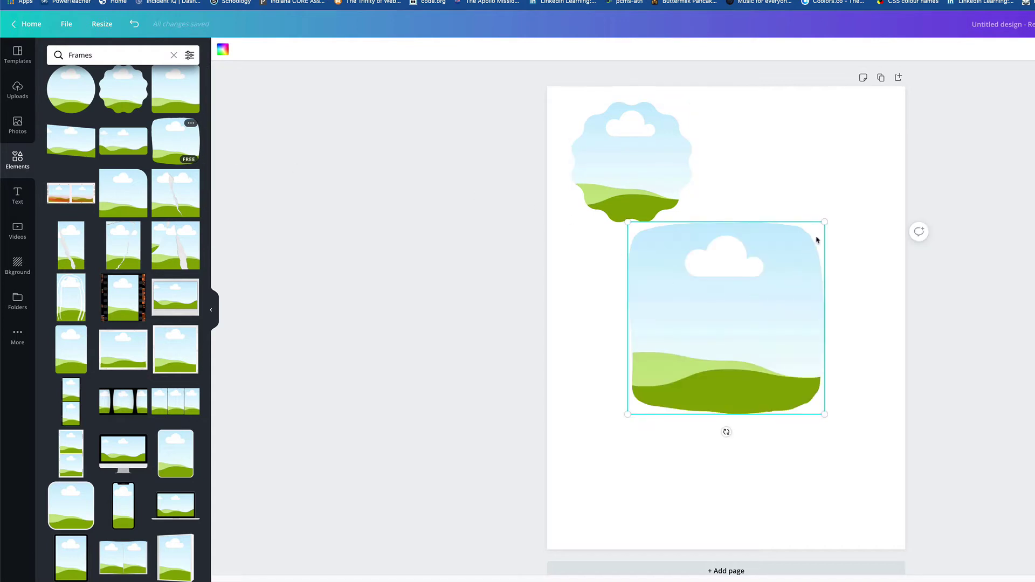
{"action": "left_click_drag", "start_coordinate": [825, 220], "coordinate": [728, 314]}
{"action": "left_click_drag", "start_coordinate": [670, 374], "coordinate": [795, 171]}
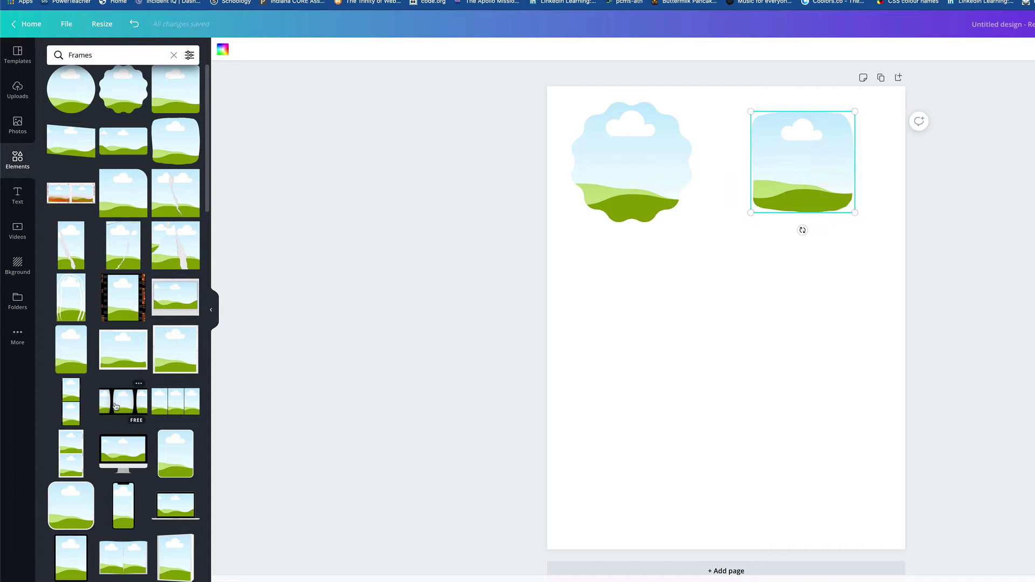
- Add a monitor frame under the scalloped one and a bordered rounded square under the top-right frame
{"action": "scroll", "coordinate": [116, 405], "scroll_direction": "down", "scroll_amount": 3}
{"action": "left_click", "coordinate": [122, 358]}
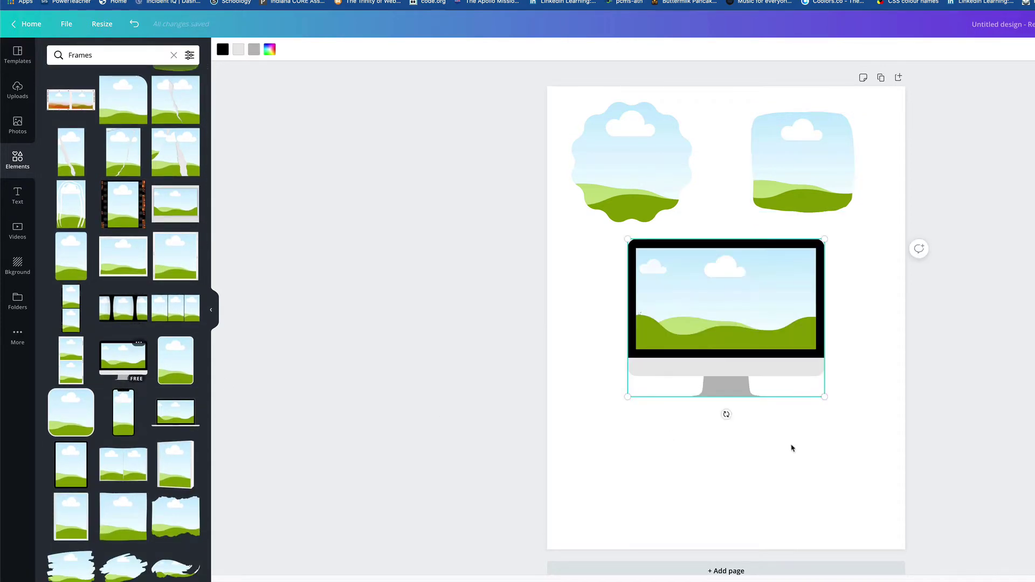
{"action": "left_click_drag", "start_coordinate": [824, 397], "coordinate": [745, 351]}
{"action": "left_click_drag", "start_coordinate": [702, 261], "coordinate": [643, 266]}
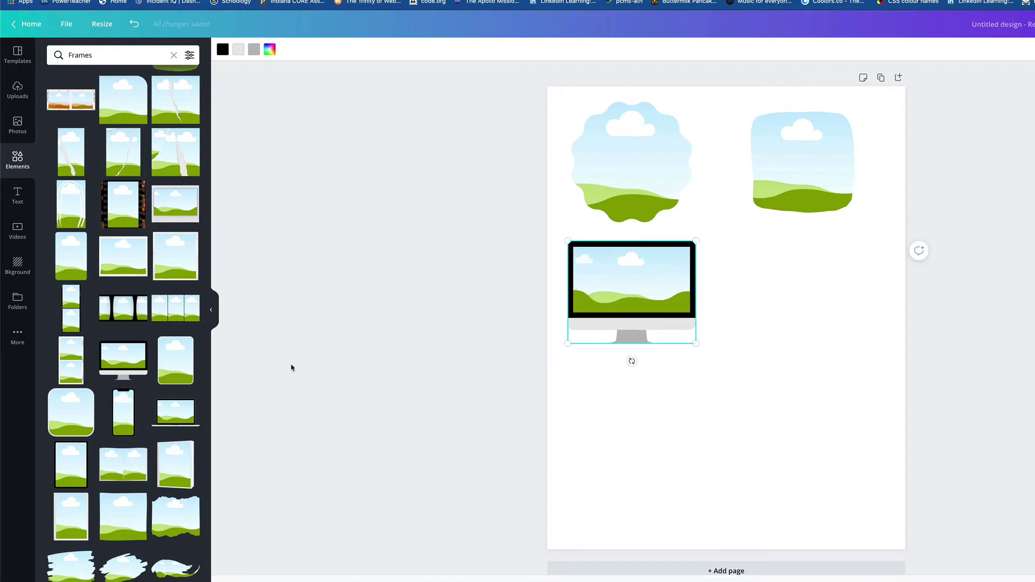
{"action": "left_click", "coordinate": [65, 426]}
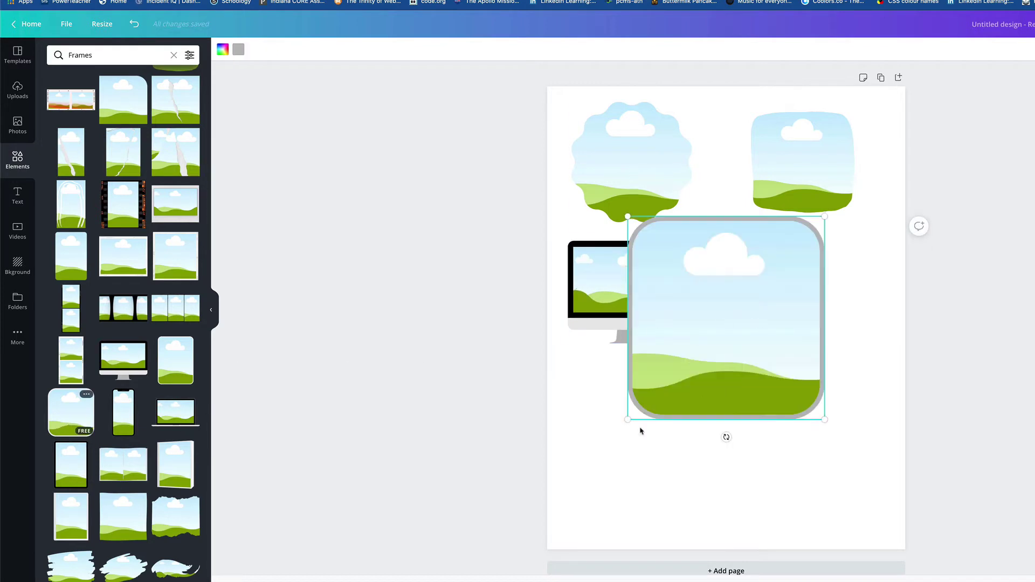
{"action": "left_click_drag", "start_coordinate": [628, 418], "coordinate": [715, 303]}
{"action": "left_click_drag", "start_coordinate": [776, 269], "coordinate": [821, 276]}
{"action": "scroll", "coordinate": [100, 492], "scroll_direction": "down", "scroll_amount": 3}
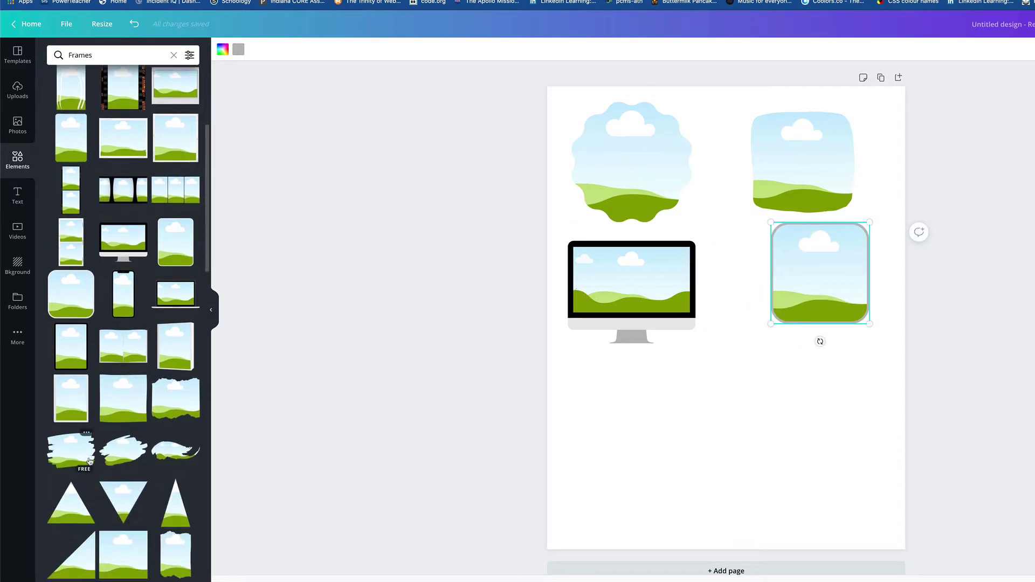
- Add a brush-stroke frame, shrink it and place it below the monitor frame
{"action": "left_click", "coordinate": [127, 455]}
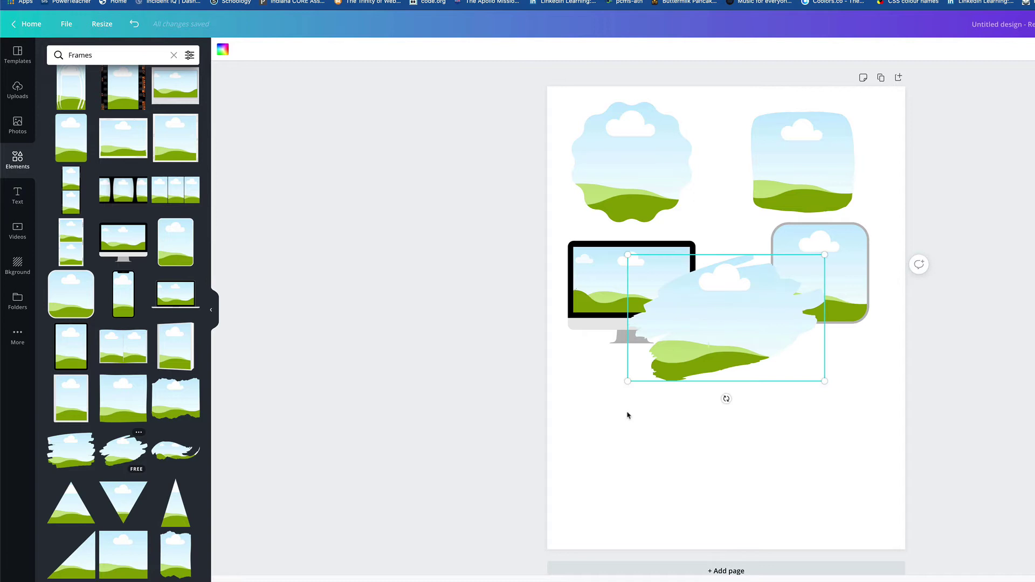
{"action": "left_click_drag", "start_coordinate": [628, 380], "coordinate": [682, 346]}
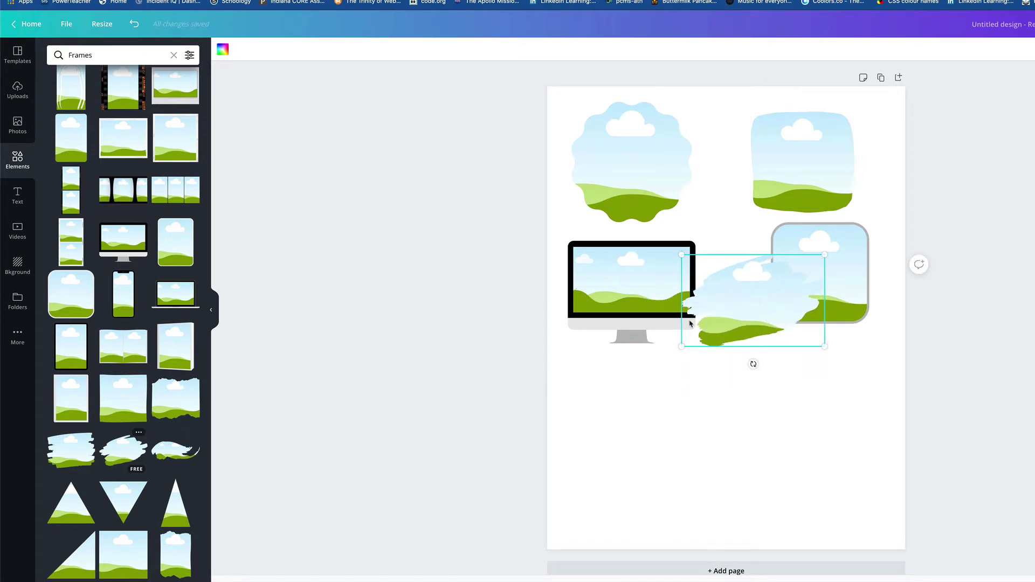
{"action": "mouse_move", "coordinate": [713, 312]}
{"action": "left_mouse_down"}
{"action": "mouse_move", "coordinate": [636, 420]}
{"action": "mouse_move", "coordinate": [638, 409]}
{"action": "left_mouse_up"}
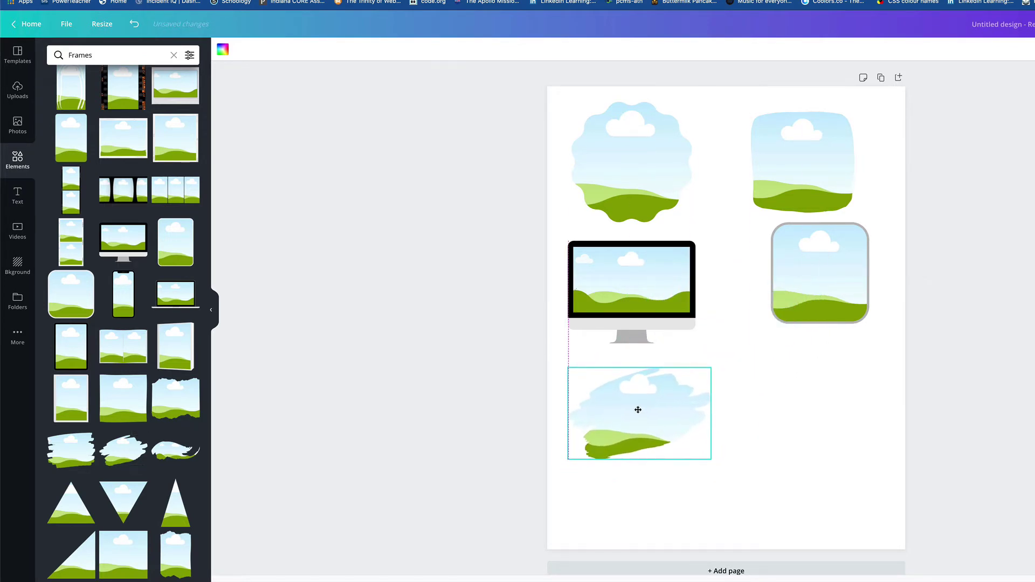
{"action": "left_click_drag", "start_coordinate": [710, 459], "coordinate": [690, 439]}
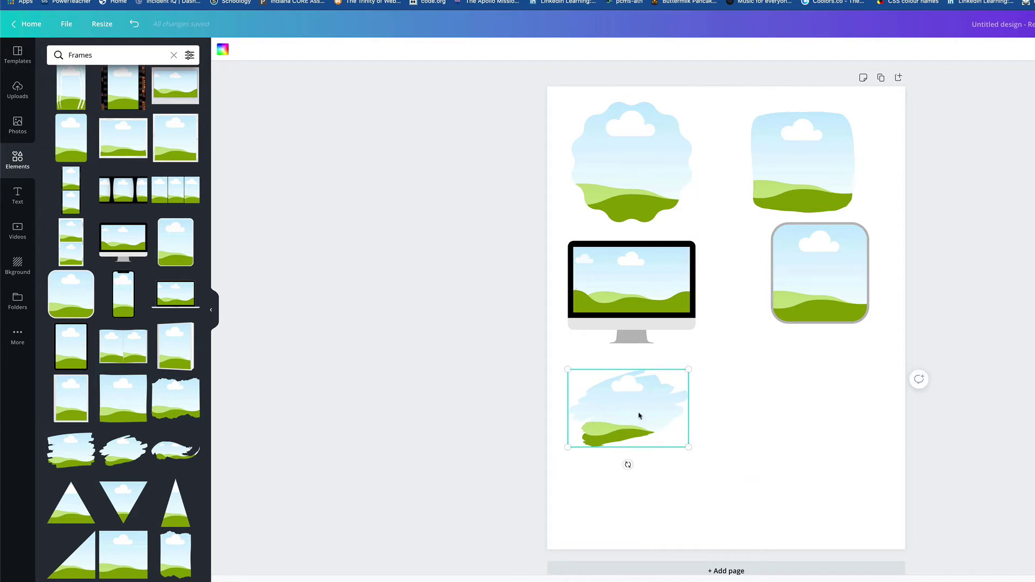
{"action": "left_click_drag", "start_coordinate": [640, 419], "coordinate": [646, 404]}
- Add a phone mockup frame at about half size in the right column
{"action": "scroll", "coordinate": [136, 402], "scroll_direction": "up", "scroll_amount": 4}
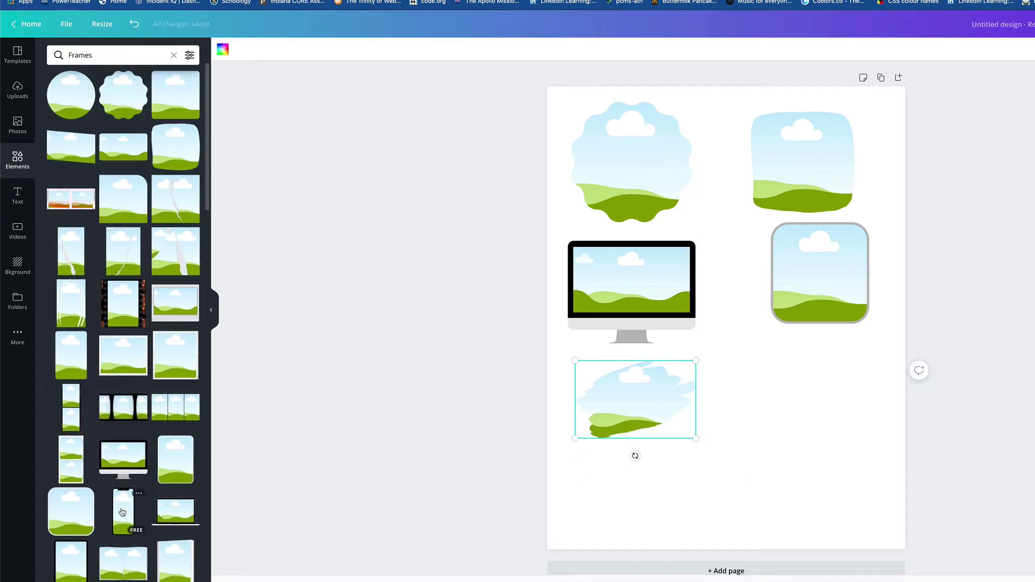
{"action": "left_click", "coordinate": [123, 512]}
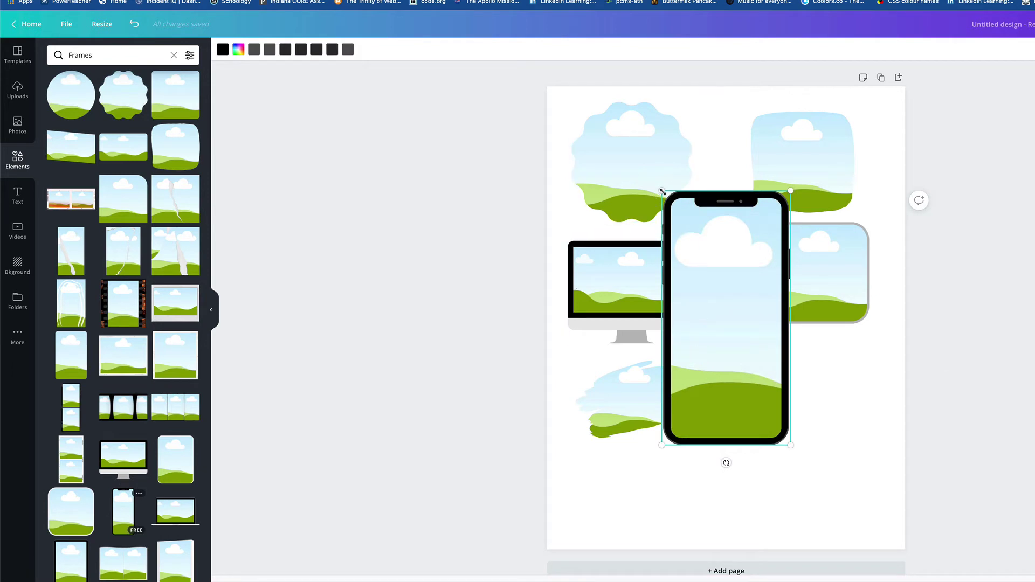
{"action": "left_click_drag", "start_coordinate": [663, 192], "coordinate": [723, 309]}
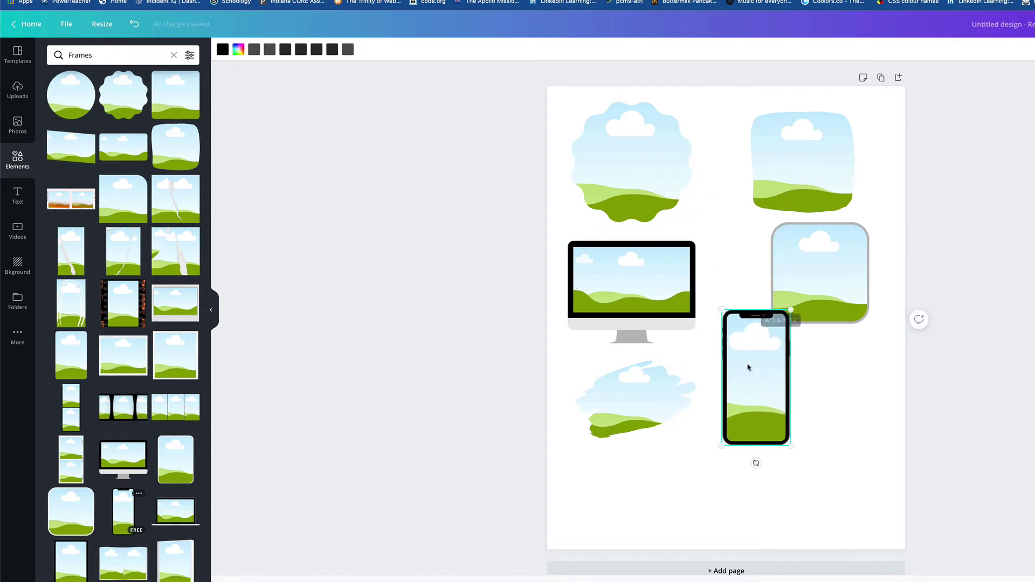
{"action": "left_click_drag", "start_coordinate": [766, 404], "coordinate": [804, 430]}
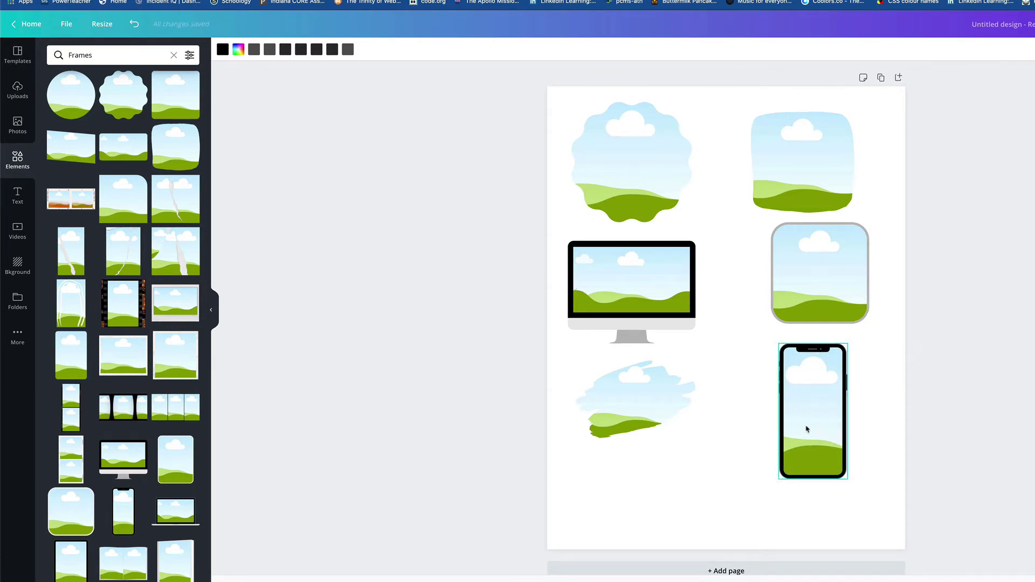
- Add a shrunken diamond frame at the bottom-left of the page
{"action": "scroll", "coordinate": [96, 457], "scroll_direction": "down", "scroll_amount": 3}
{"action": "scroll", "coordinate": [95, 457], "scroll_direction": "down", "scroll_amount": 10}
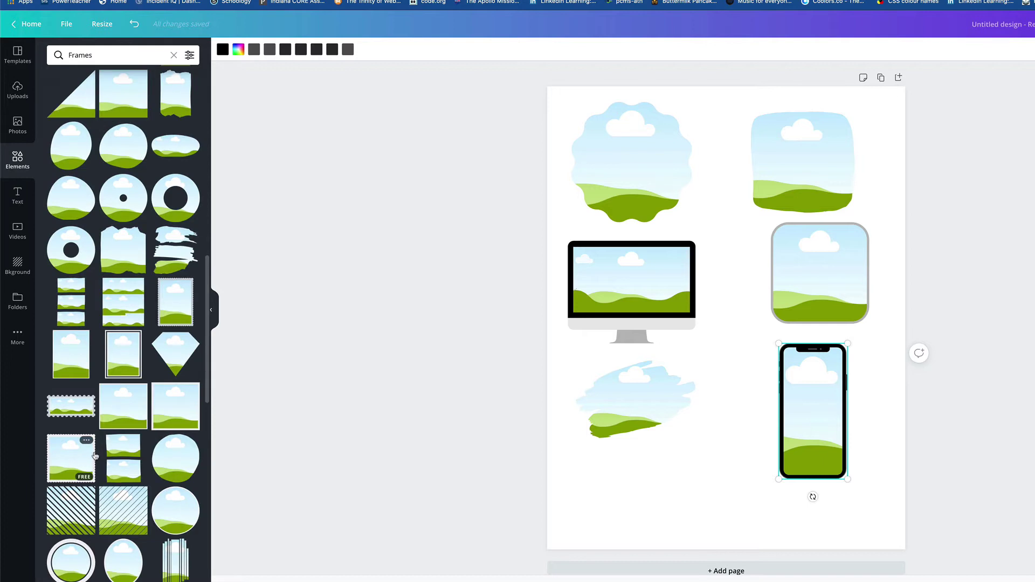
{"action": "left_click", "coordinate": [182, 357]}
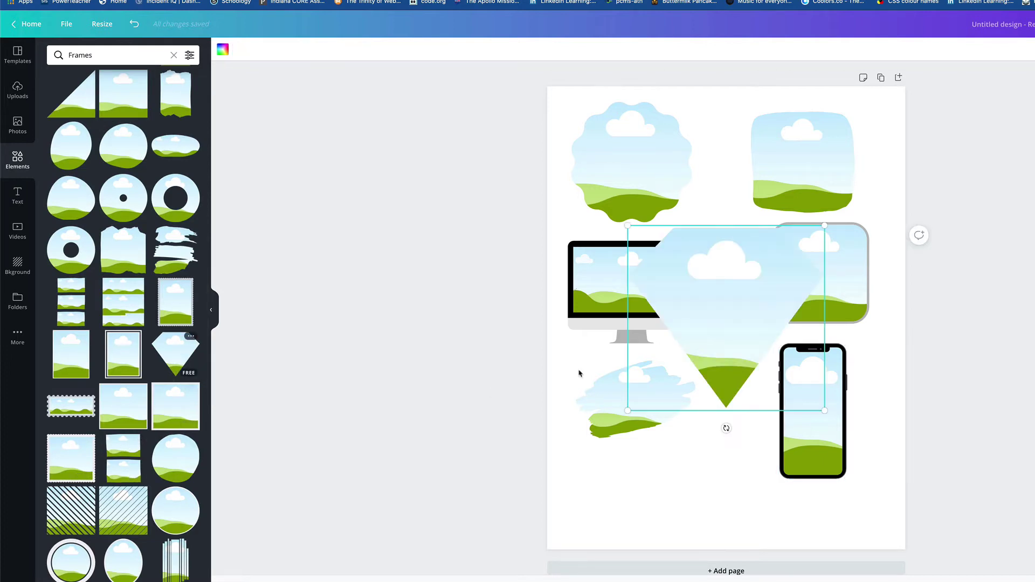
{"action": "left_click_drag", "start_coordinate": [824, 226], "coordinate": [740, 305]}
{"action": "mouse_move", "coordinate": [689, 340]}
{"action": "left_mouse_down"}
{"action": "mouse_move", "coordinate": [647, 502]}
{"action": "mouse_move", "coordinate": [642, 478]}
{"action": "left_mouse_up"}
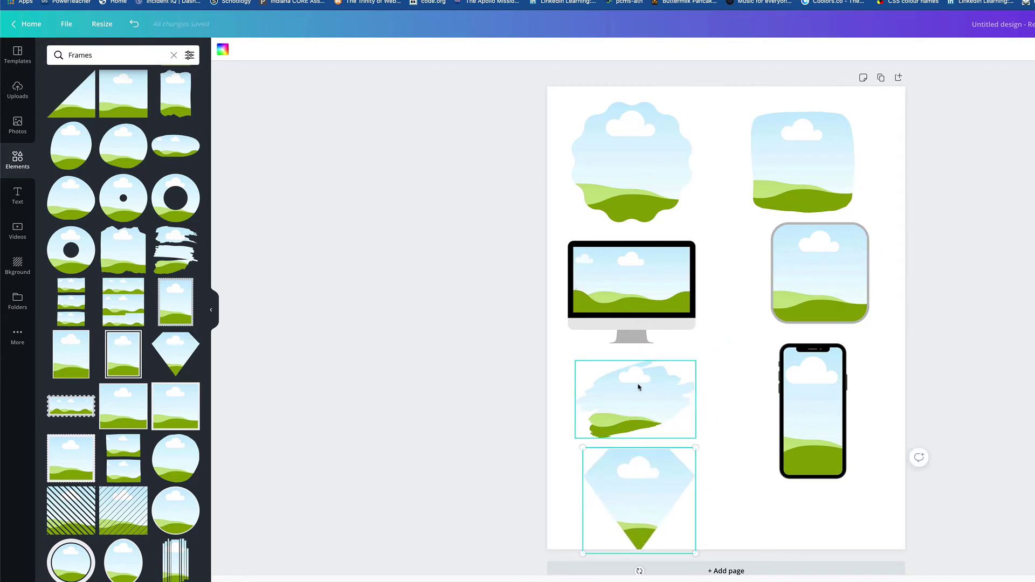
- Align the left-column frames into a tidy stack and line the phone up with the right column
{"action": "left_click_drag", "start_coordinate": [645, 157], "coordinate": [637, 151]}
{"action": "left_click_drag", "start_coordinate": [632, 340], "coordinate": [629, 326]}
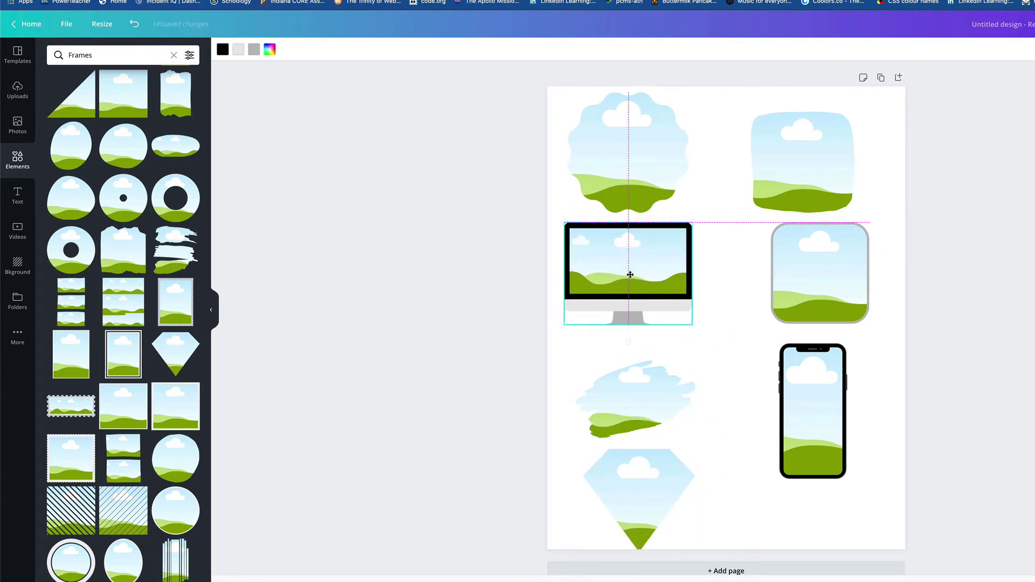
{"action": "left_click_drag", "start_coordinate": [625, 413], "coordinate": [620, 401]}
{"action": "left_click_drag", "start_coordinate": [634, 492], "coordinate": [626, 484]}
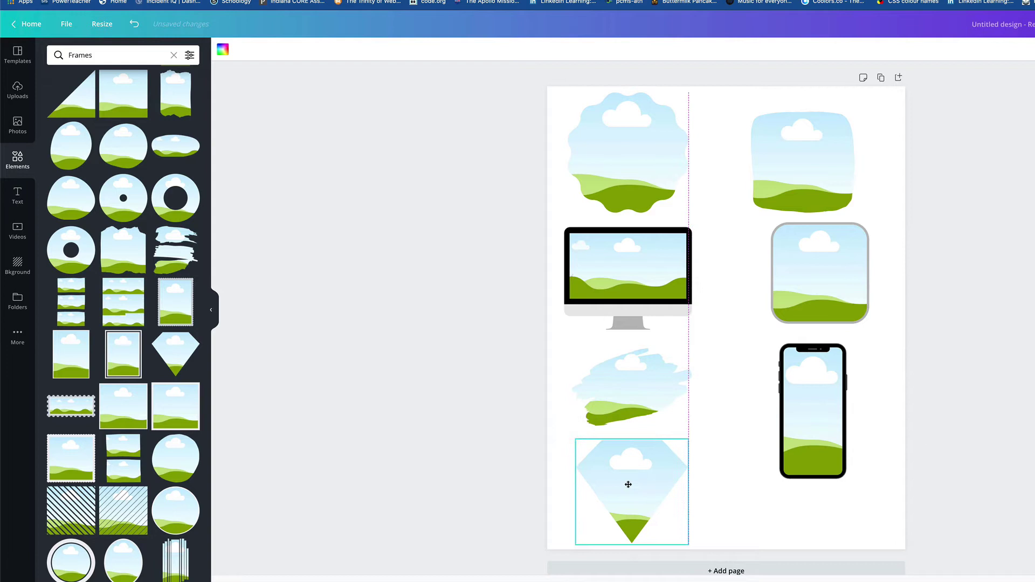
{"action": "left_click_drag", "start_coordinate": [802, 421], "coordinate": [820, 421]}
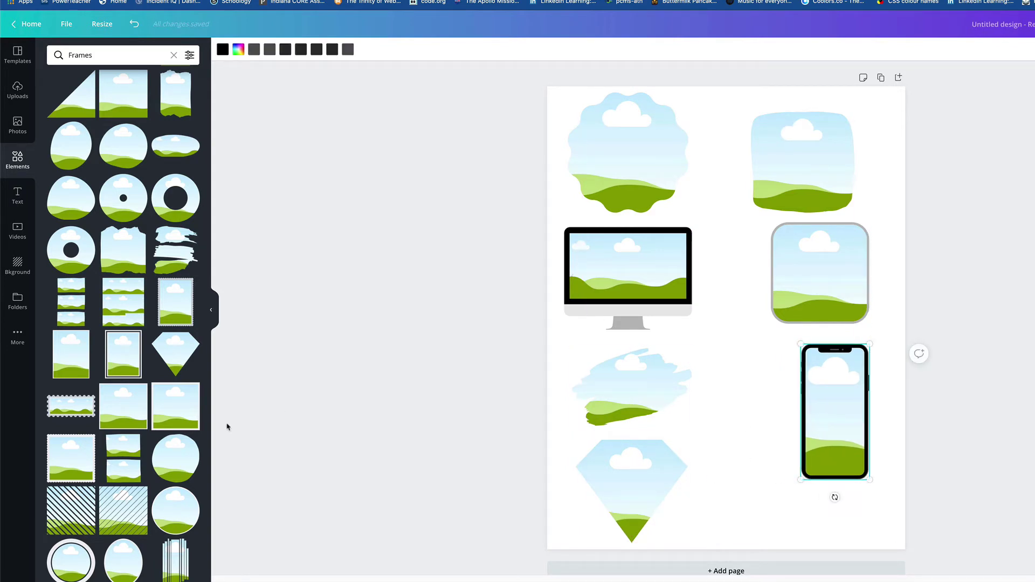
- Add a shrunken letter A frame beside the phone frame and nudge both into final position
{"action": "scroll", "coordinate": [97, 497], "scroll_direction": "down", "scroll_amount": 2}
{"action": "scroll", "coordinate": [96, 497], "scroll_direction": "down", "scroll_amount": 8}
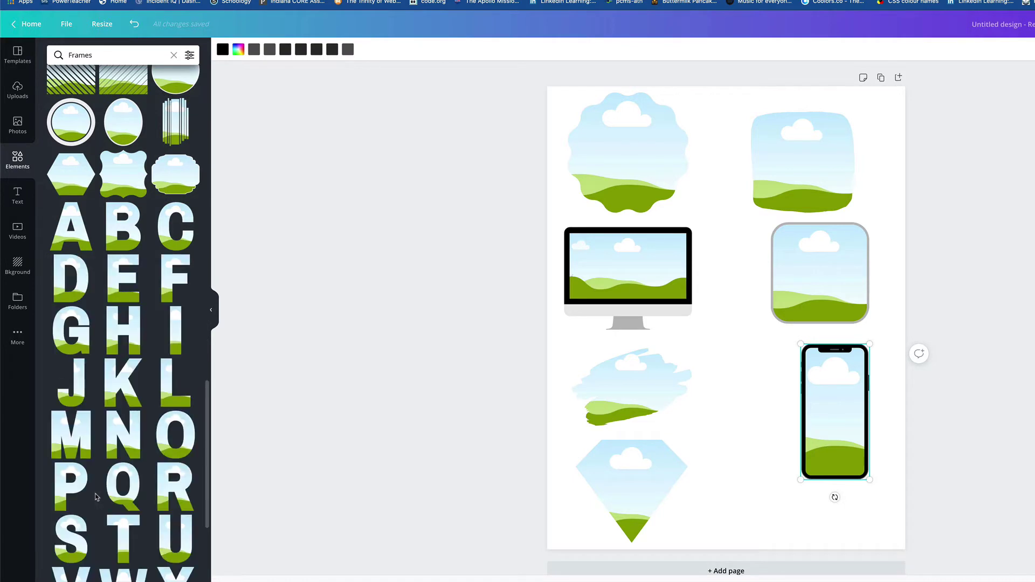
{"action": "left_click", "coordinate": [71, 227]}
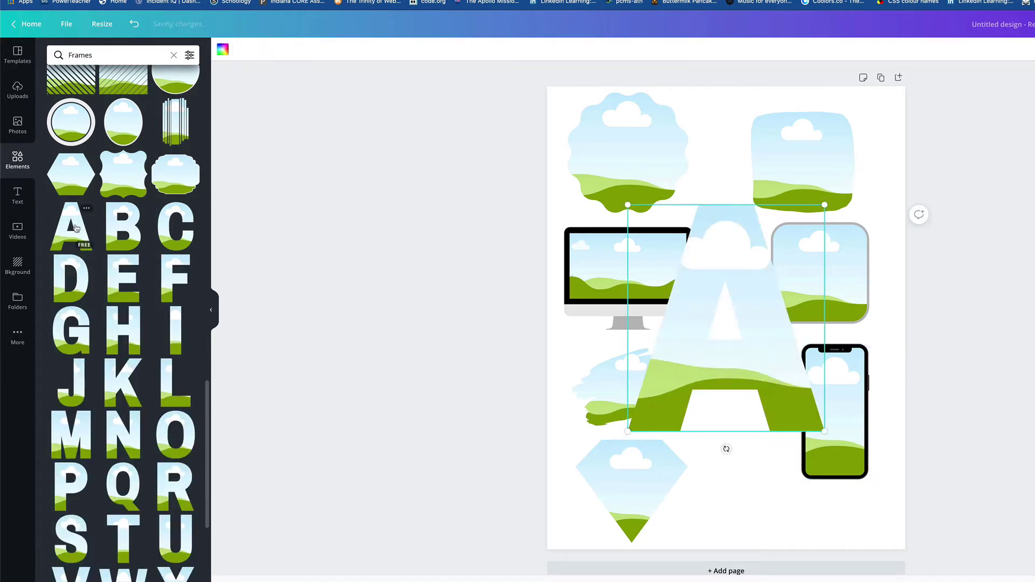
{"action": "left_click_drag", "start_coordinate": [824, 204], "coordinate": [729, 315]}
{"action": "left_click_drag", "start_coordinate": [684, 356], "coordinate": [749, 456]}
{"action": "left_click", "coordinate": [862, 431]}
{"action": "left_click_drag", "start_coordinate": [843, 435], "coordinate": [848, 437]}
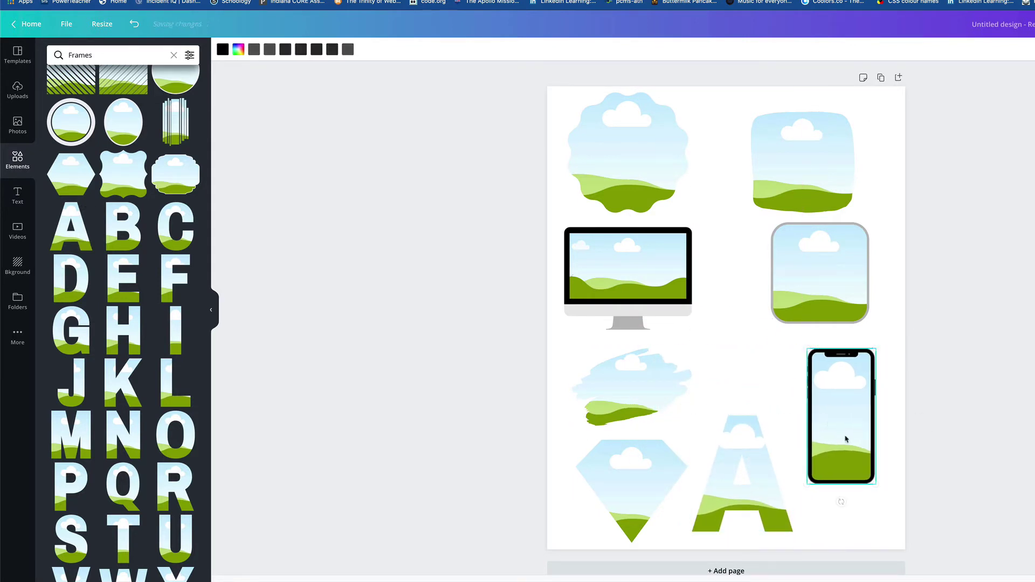
{"action": "left_click", "coordinate": [754, 361]}
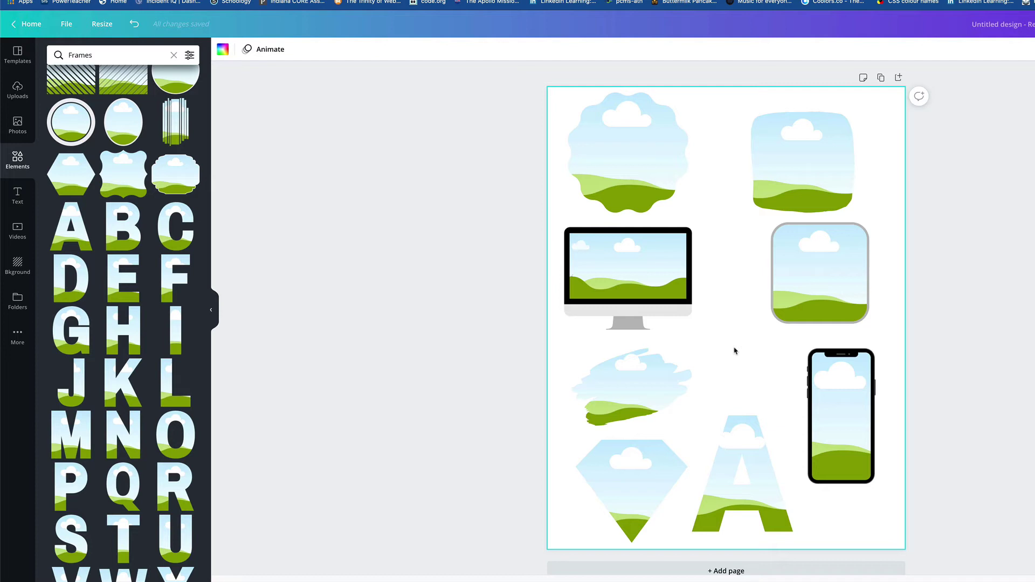
- Search stock Photos for 'christmas' and browse the results
{"action": "left_click", "coordinate": [17, 125]}
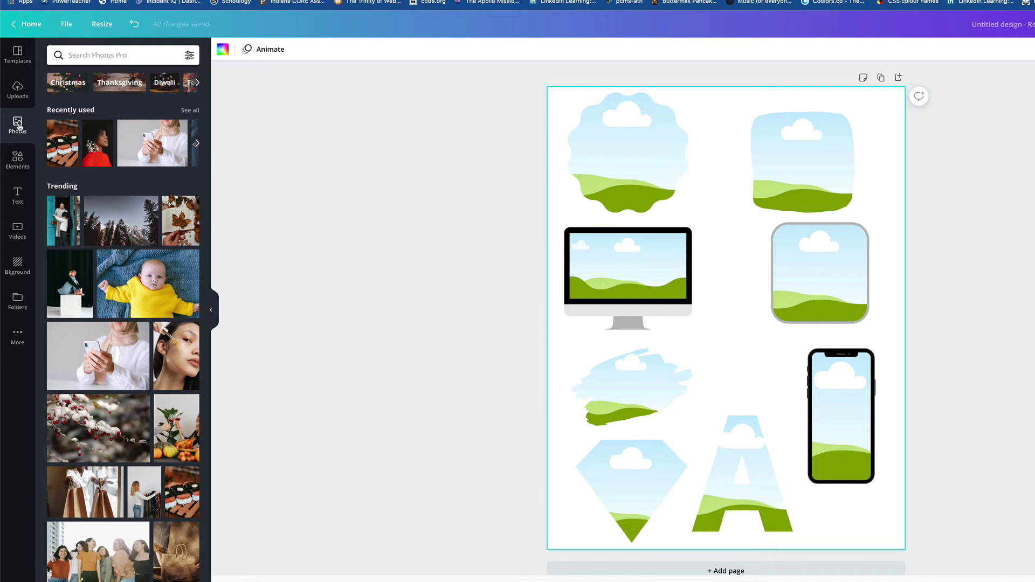
{"action": "left_click", "coordinate": [91, 55]}
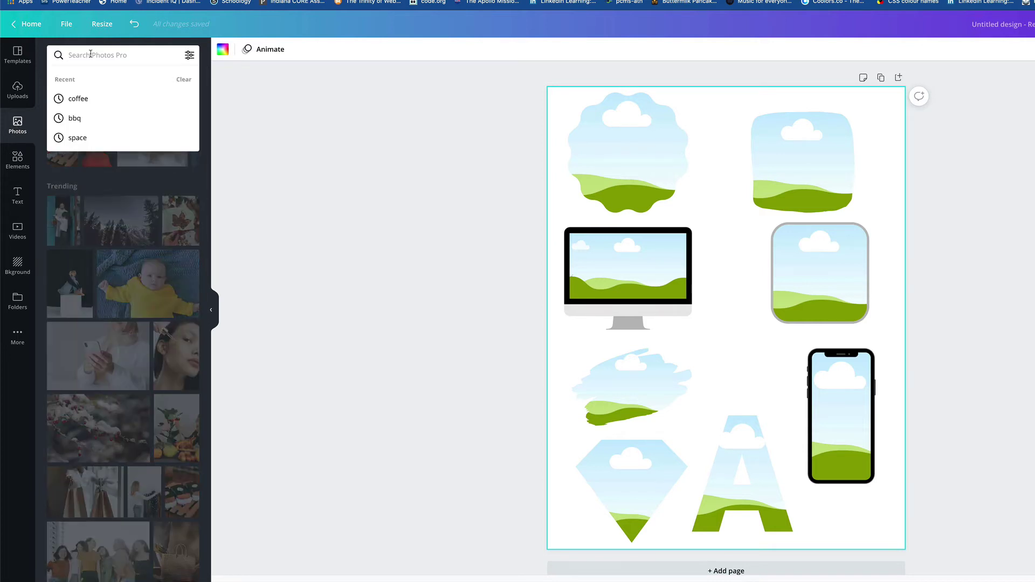
{"action": "type", "text": "christmas"}
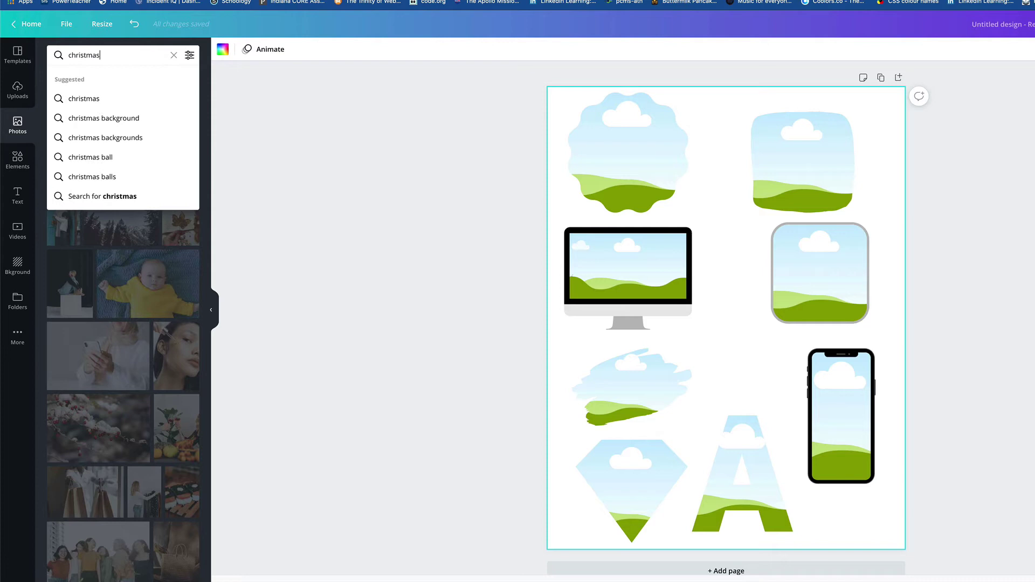
{"action": "key", "text": "Return"}
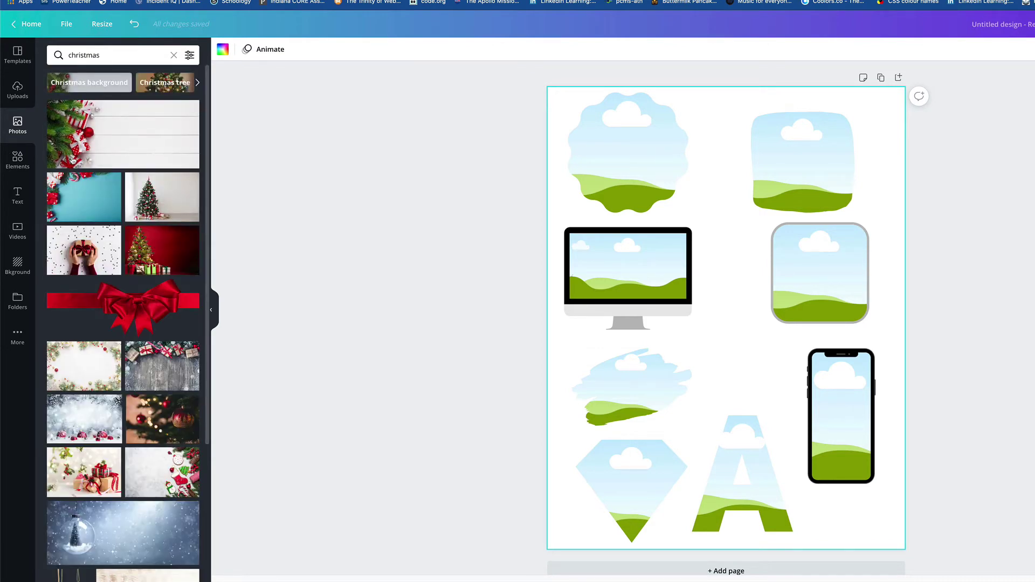
{"action": "scroll", "coordinate": [78, 411], "scroll_direction": "down", "scroll_amount": 15}
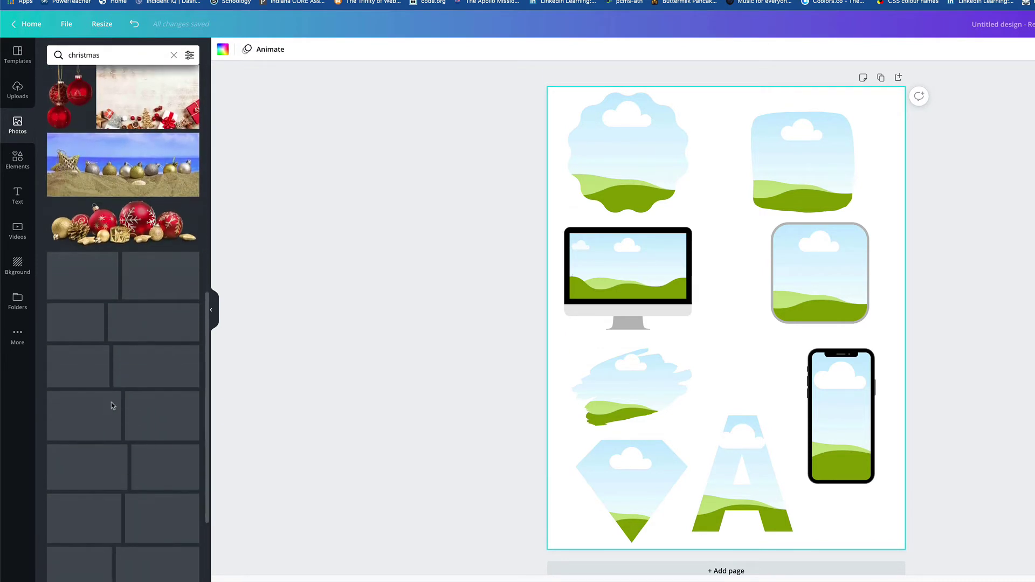
{"action": "scroll", "coordinate": [81, 351], "scroll_direction": "down", "scroll_amount": 2}
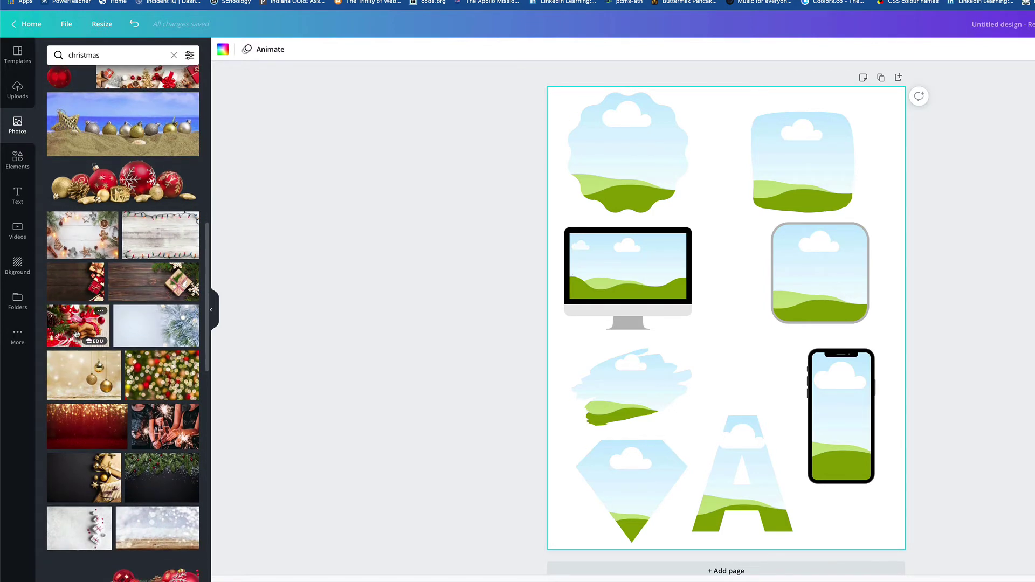
- Drop the gingerbread cookie and candy cane photo into the scalloped frame and adjust its position
{"action": "left_click_drag", "start_coordinate": [77, 334], "coordinate": [595, 161]}
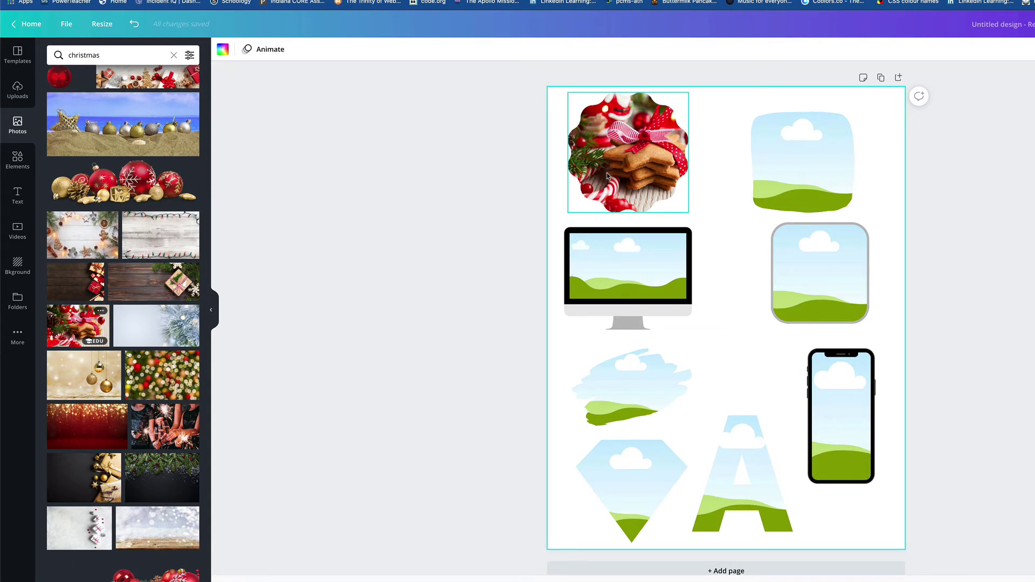
{"action": "left_click", "coordinate": [608, 176]}
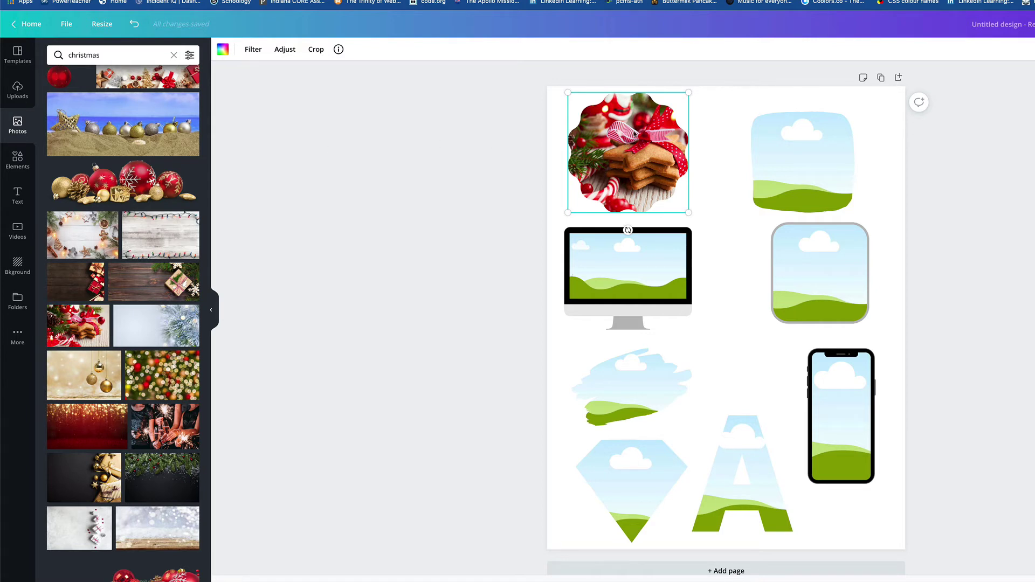
{"action": "double_click", "coordinate": [636, 153]}
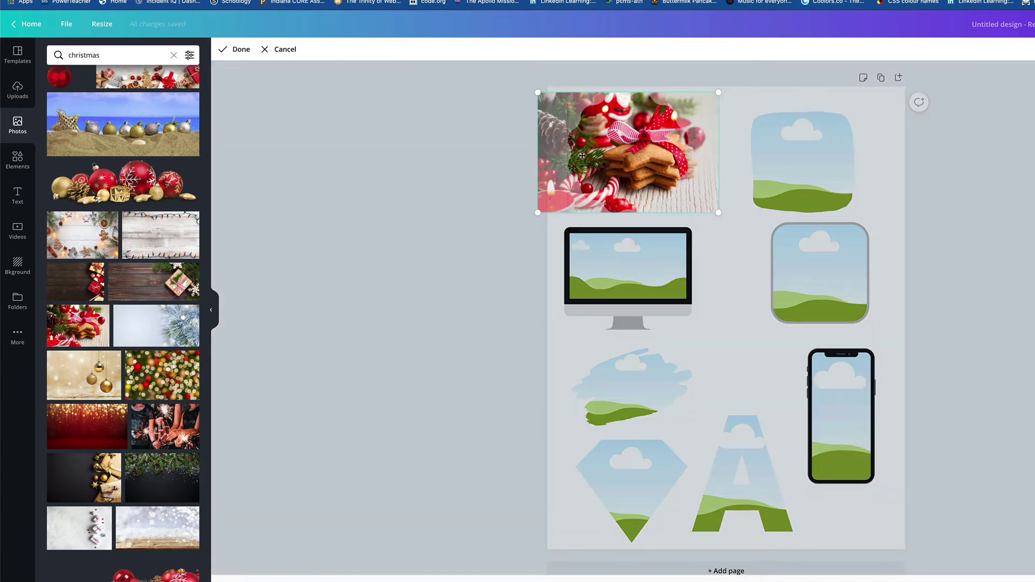
{"action": "mouse_move", "coordinate": [605, 149]}
{"action": "left_mouse_down"}
{"action": "mouse_move", "coordinate": [614, 148]}
{"action": "mouse_move", "coordinate": [586, 145]}
{"action": "mouse_move", "coordinate": [629, 144]}
{"action": "mouse_move", "coordinate": [574, 143]}
{"action": "mouse_move", "coordinate": [639, 142]}
{"action": "mouse_move", "coordinate": [620, 142]}
{"action": "left_mouse_up"}
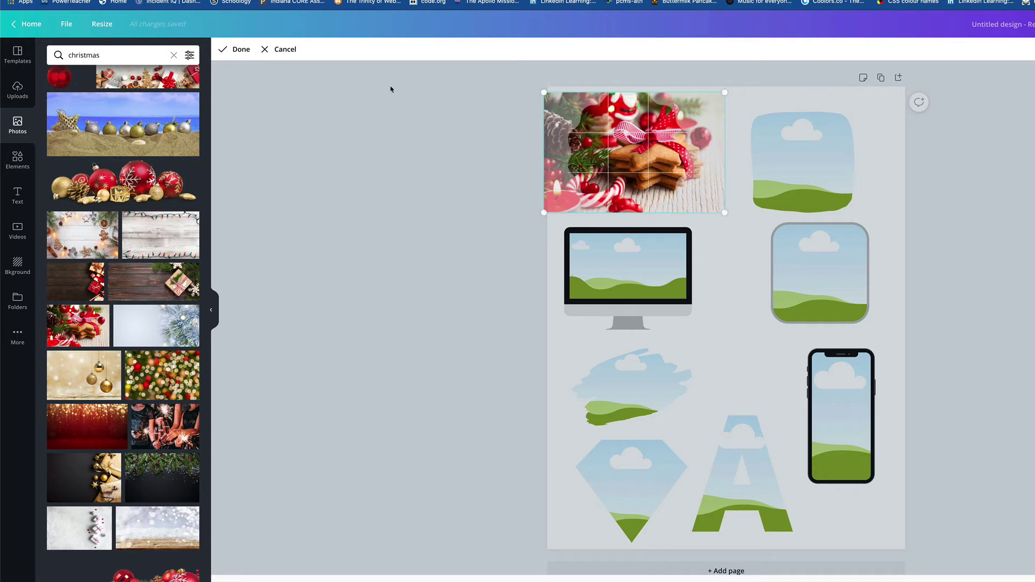
{"action": "left_click", "coordinate": [238, 49]}
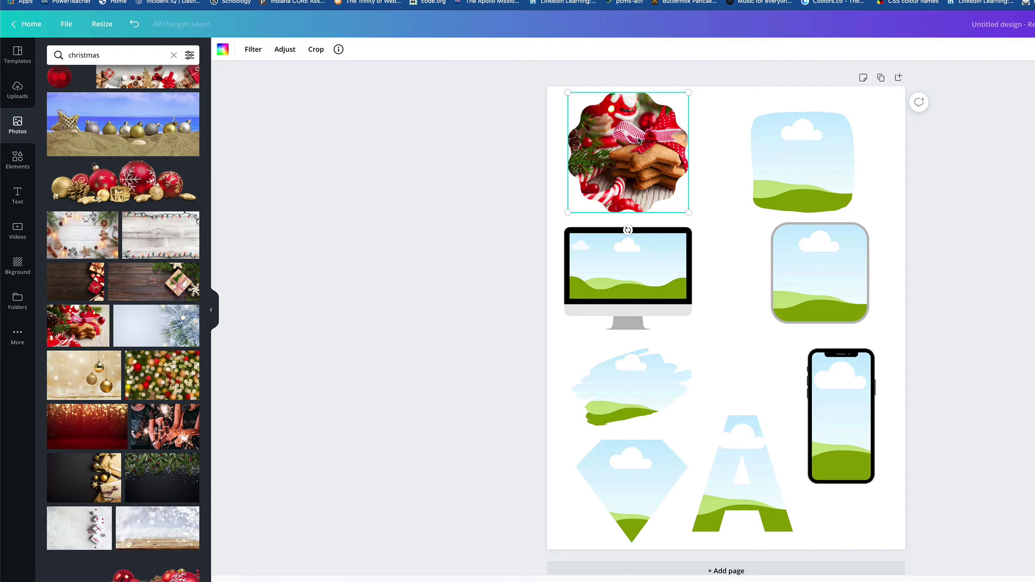
{"action": "double_click", "coordinate": [637, 141]}
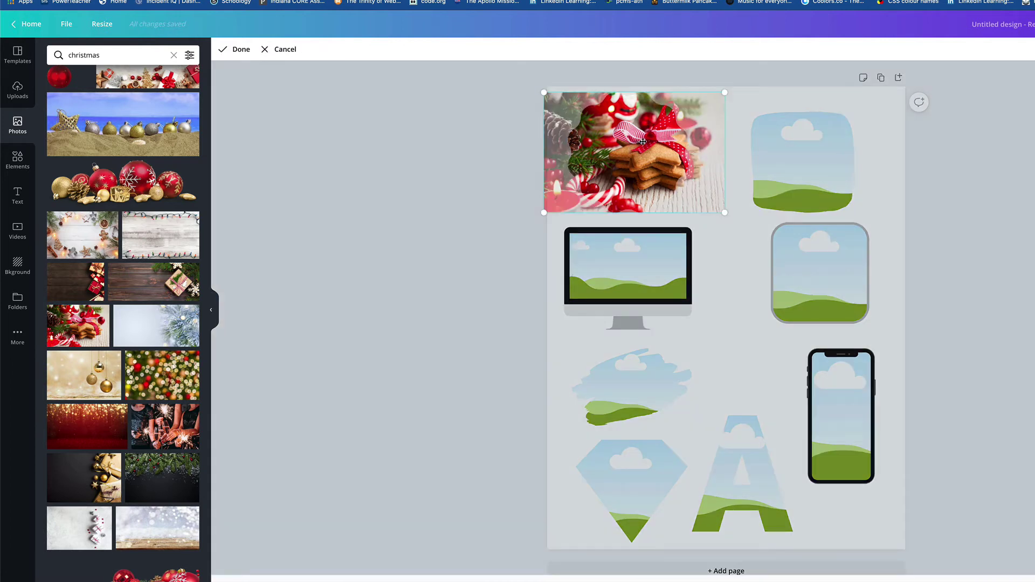
{"action": "left_click", "coordinate": [241, 51]}
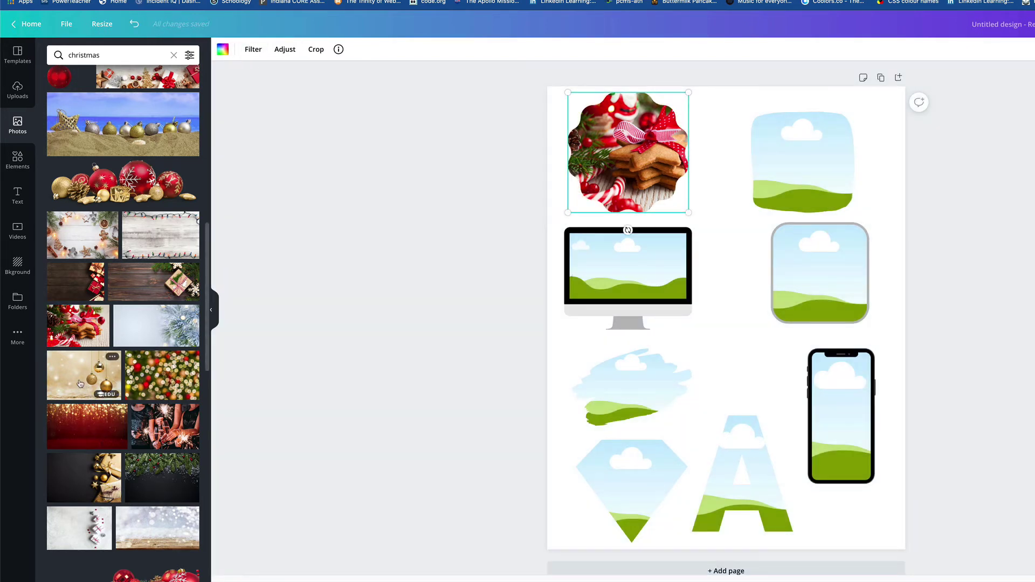
- Fill the top-right rounded-square frame with the gold ornaments photo
{"action": "left_click_drag", "start_coordinate": [80, 384], "coordinate": [789, 160]}
{"action": "double_click", "coordinate": [809, 164]}
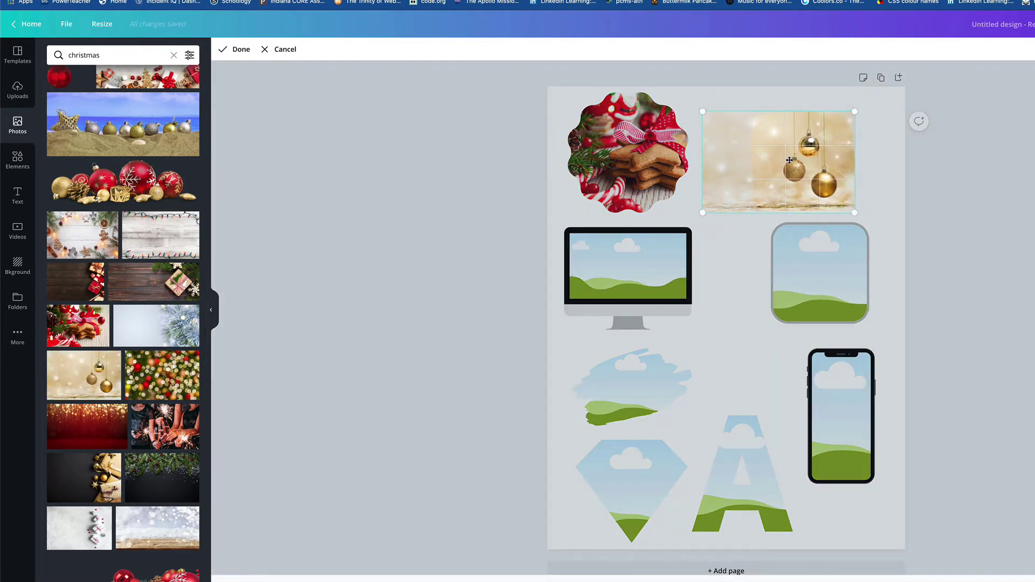
{"action": "key", "text": "Return"}
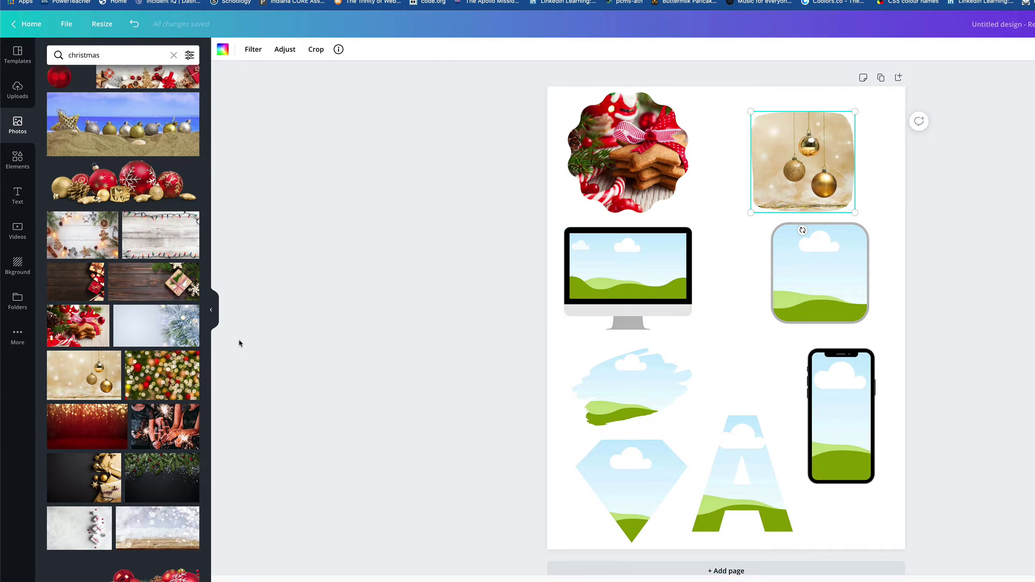
- Fill the monitor frame with the white Christmas tree photo, enlarged and centred on the screen
{"action": "scroll", "coordinate": [110, 473], "scroll_direction": "down", "scroll_amount": 4}
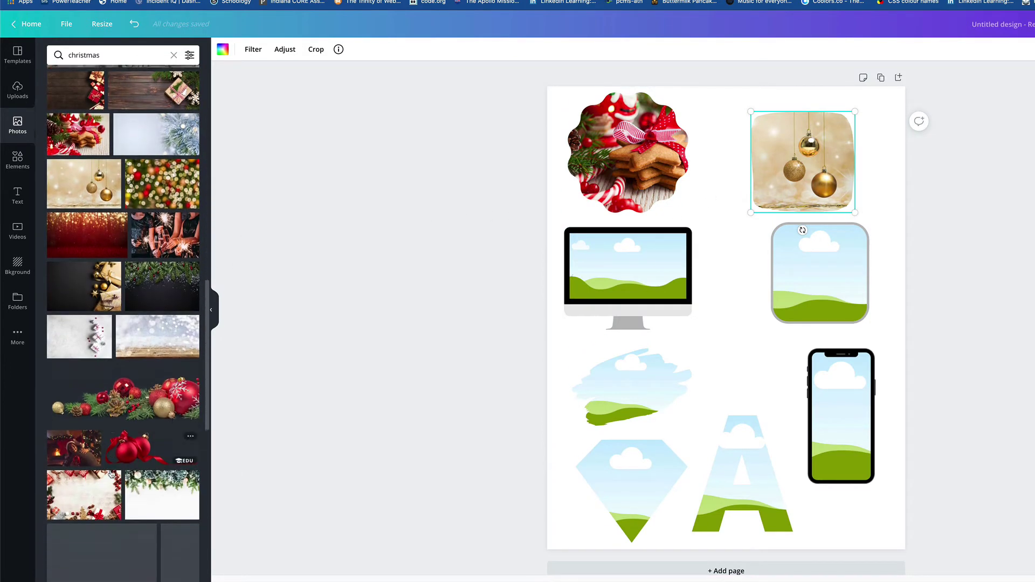
{"action": "scroll", "coordinate": [111, 473], "scroll_direction": "down", "scroll_amount": 4}
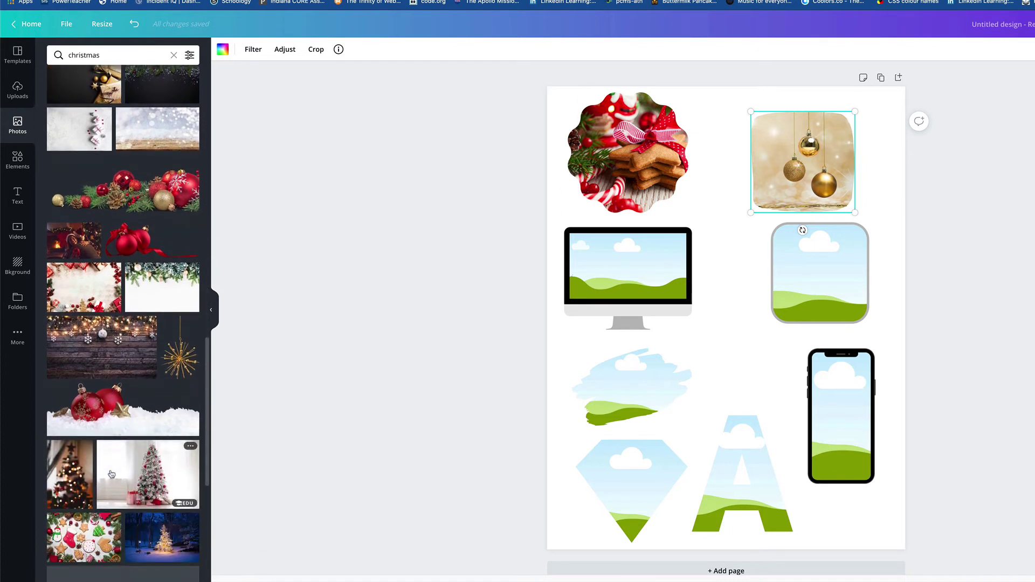
{"action": "scroll", "coordinate": [111, 474], "scroll_direction": "down", "scroll_amount": 2}
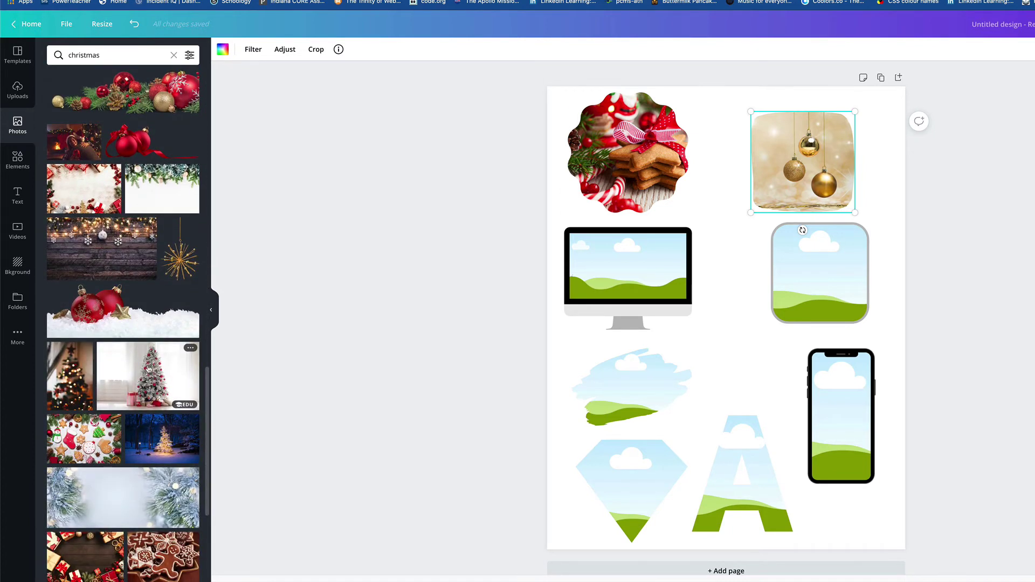
{"action": "left_click_drag", "start_coordinate": [148, 370], "coordinate": [644, 275]}
{"action": "double_click", "coordinate": [646, 270]}
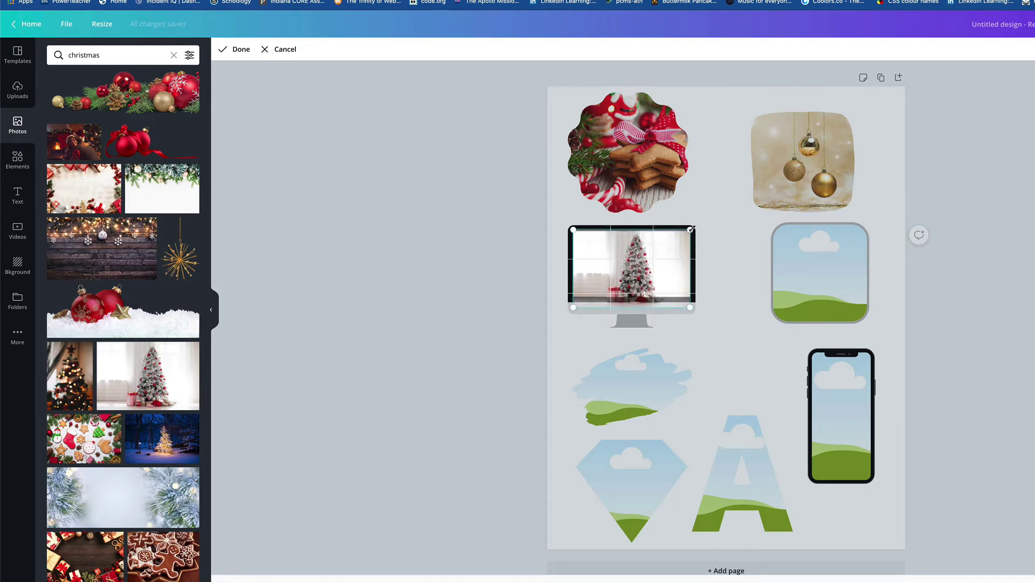
{"action": "left_click_drag", "start_coordinate": [691, 229], "coordinate": [716, 214]}
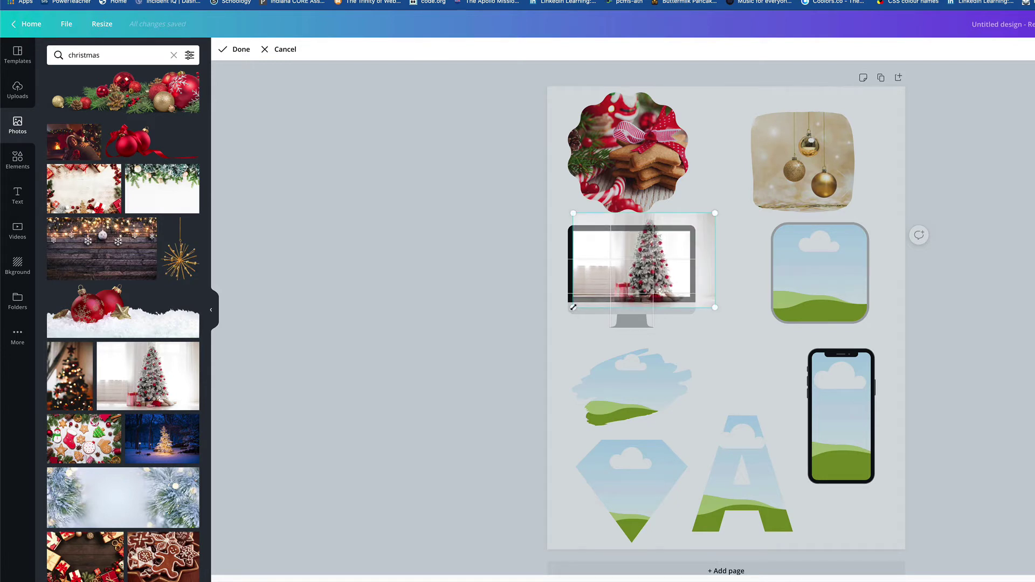
{"action": "left_click_drag", "start_coordinate": [573, 307], "coordinate": [550, 323]}
{"action": "left_click_drag", "start_coordinate": [631, 276], "coordinate": [621, 286]}
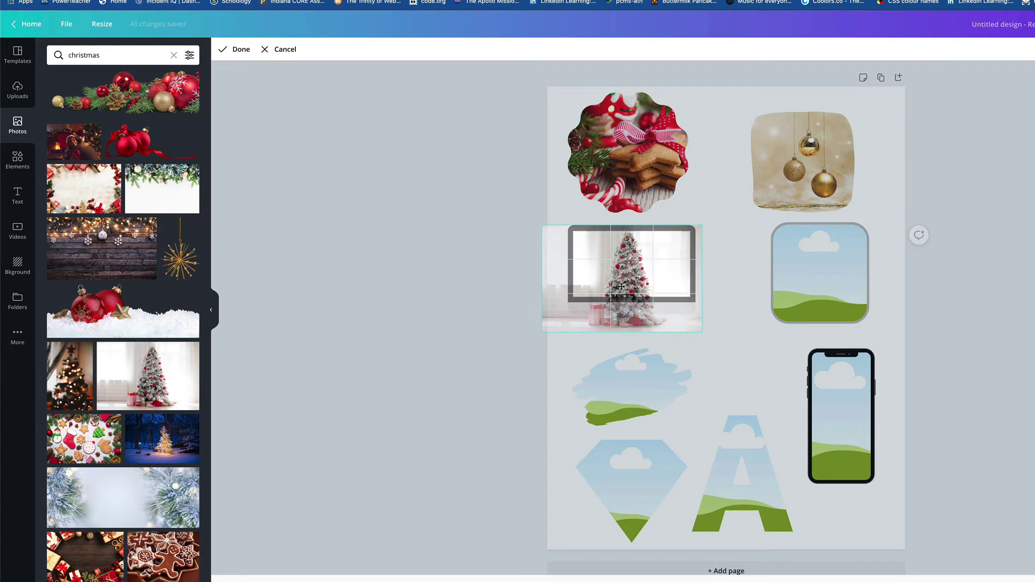
{"action": "left_click", "coordinate": [501, 330]}
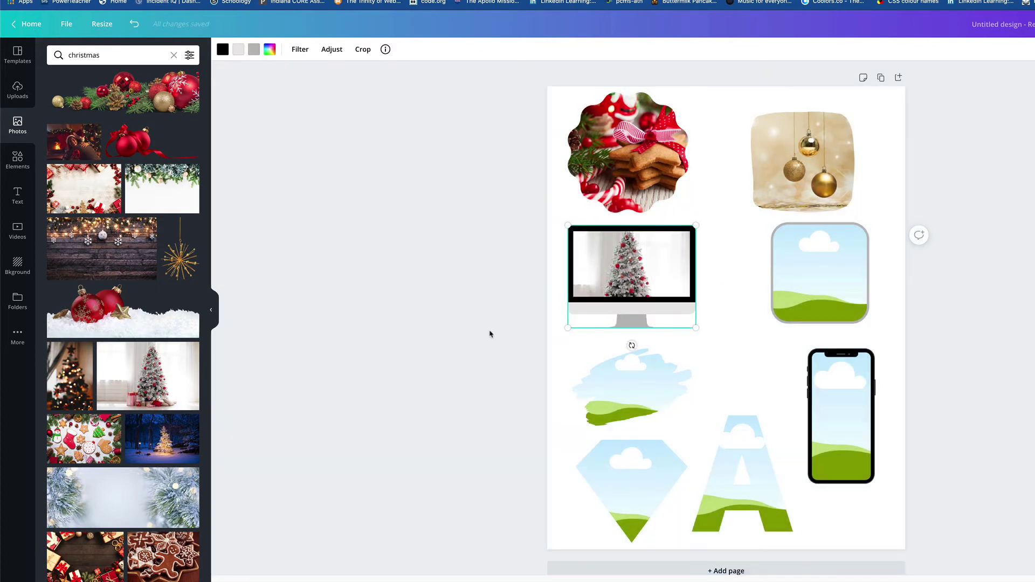
{"action": "left_click", "coordinate": [316, 298]}
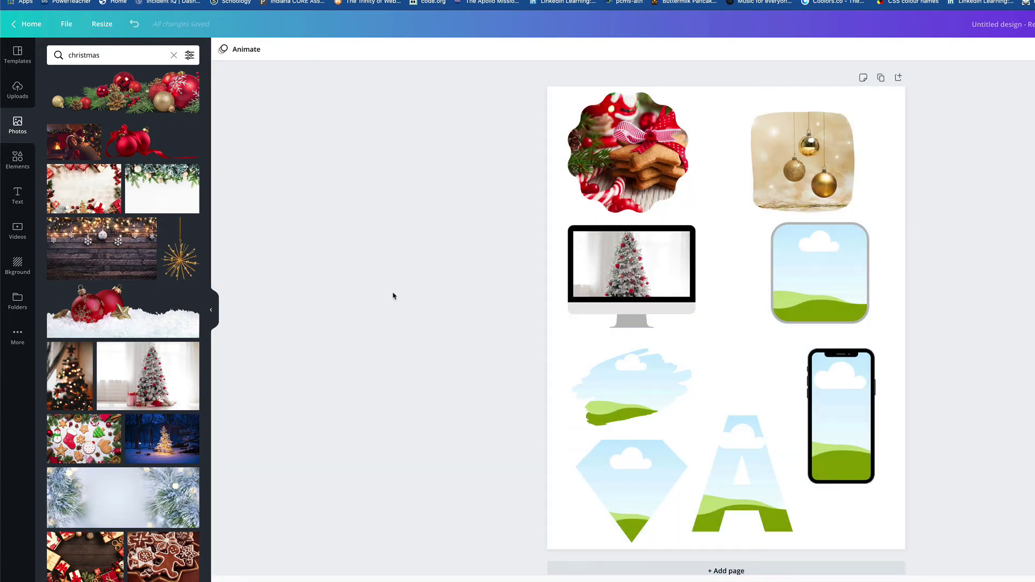
- Choose Upload media from Device in Uploads, then cancel the file picker without uploading
{"action": "left_click", "coordinate": [17, 92]}
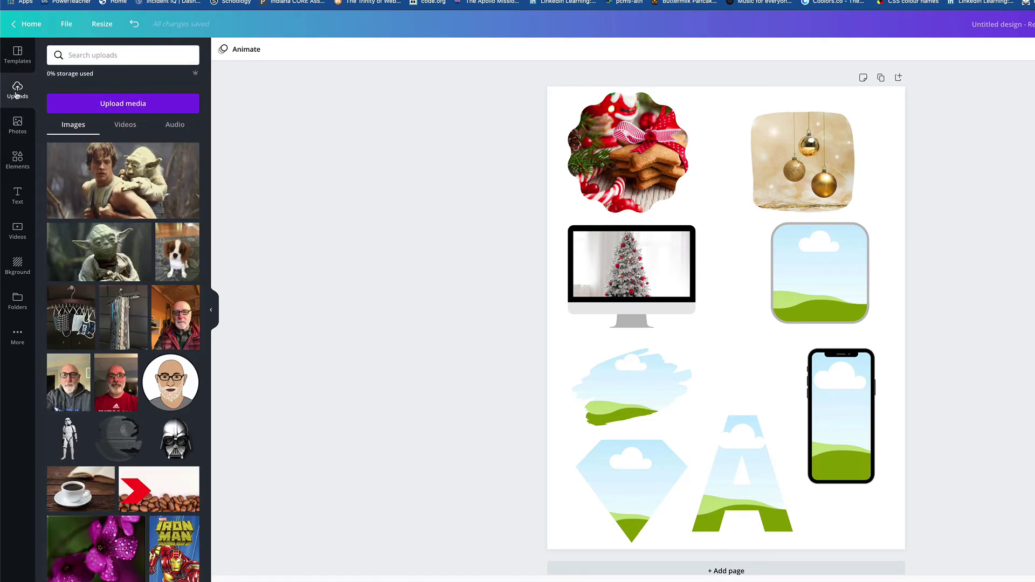
{"action": "scroll", "coordinate": [129, 429], "scroll_direction": "down", "scroll_amount": 2}
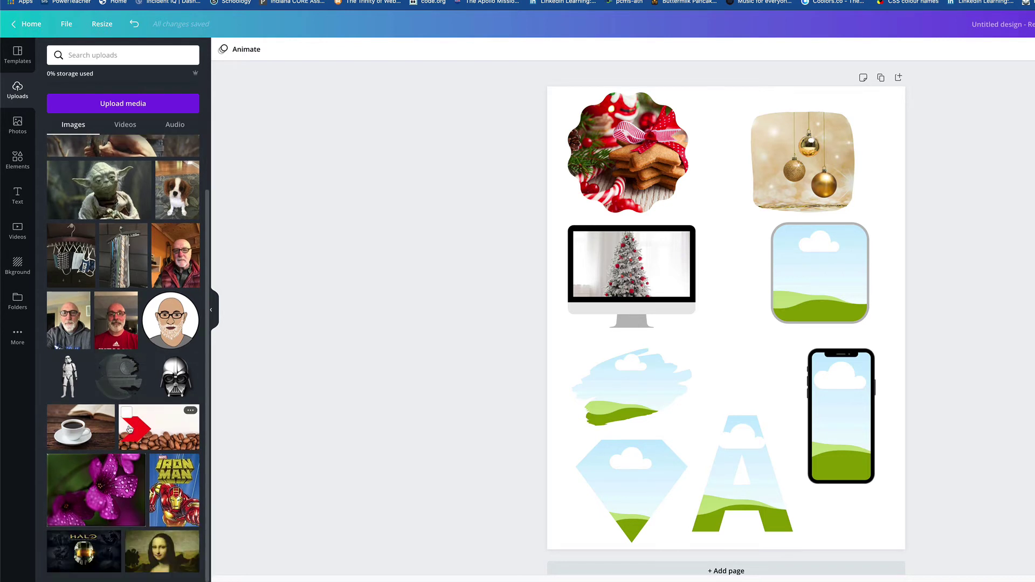
{"action": "scroll", "coordinate": [130, 430], "scroll_direction": "up", "scroll_amount": 2}
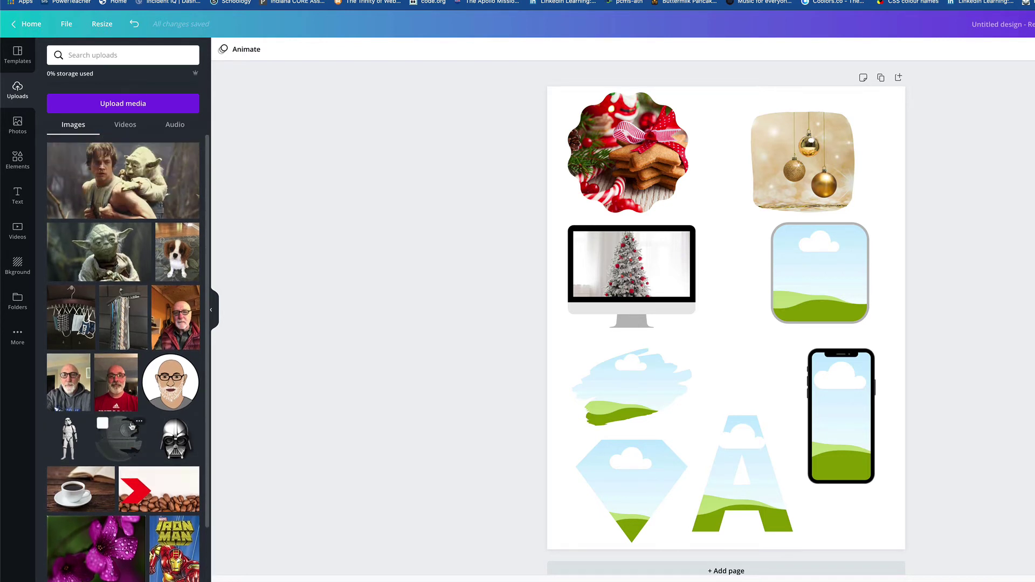
{"action": "scroll", "coordinate": [131, 427], "scroll_direction": "down", "scroll_amount": 2}
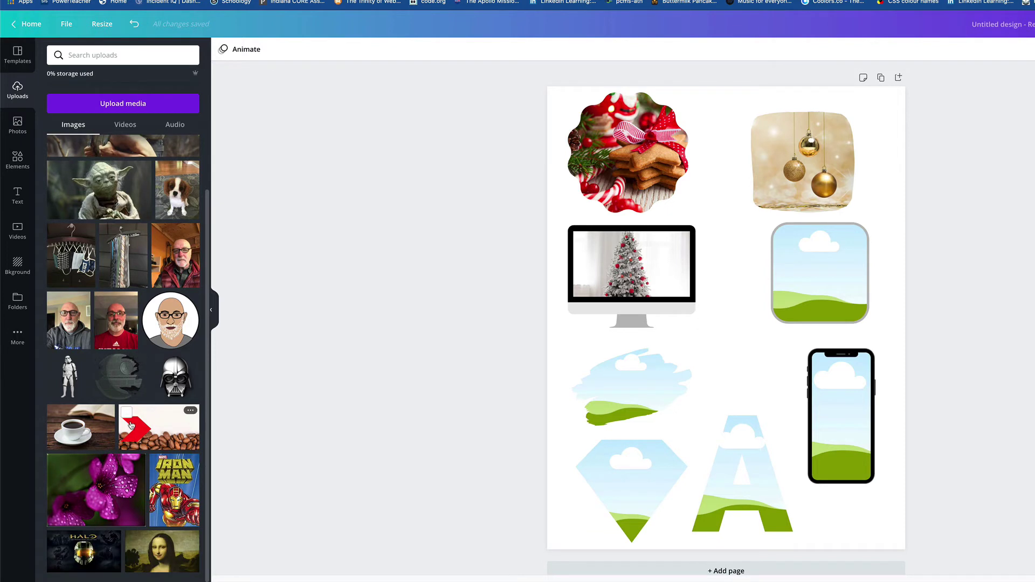
{"action": "scroll", "coordinate": [130, 426], "scroll_direction": "up", "scroll_amount": 2}
{"action": "scroll", "coordinate": [131, 426], "scroll_direction": "down", "scroll_amount": 2}
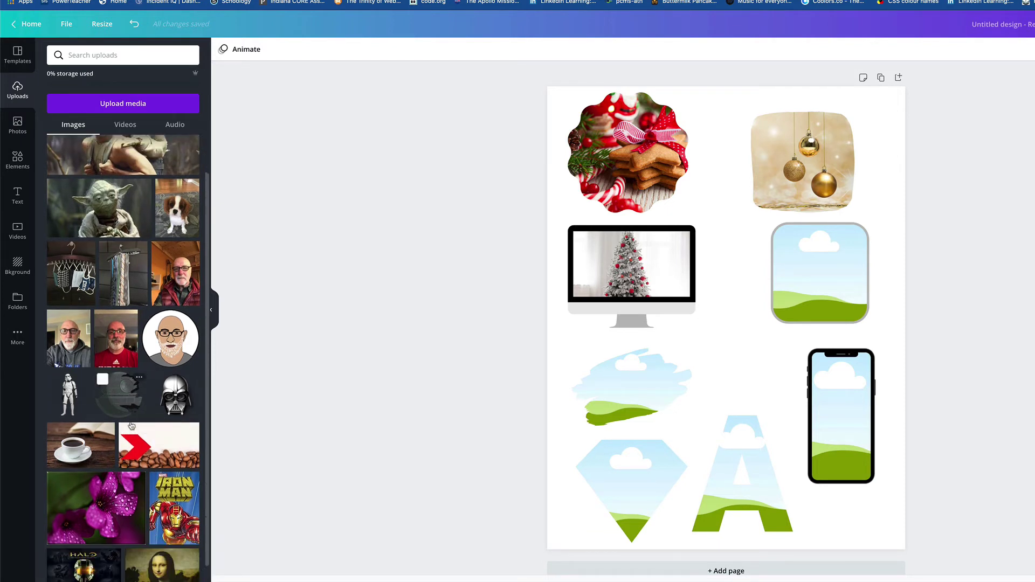
{"action": "scroll", "coordinate": [131, 426], "scroll_direction": "up", "scroll_amount": 2}
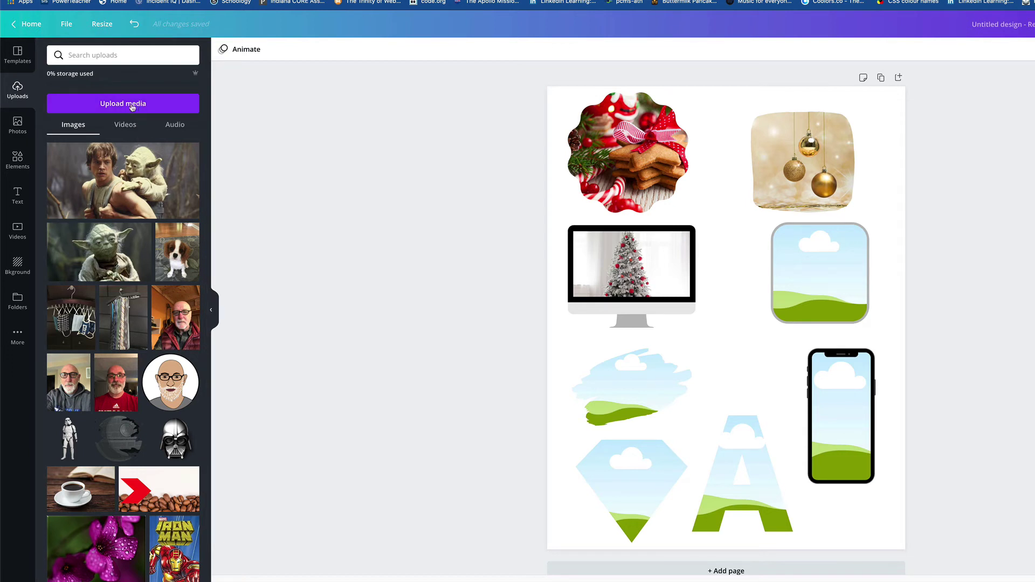
{"action": "left_click", "coordinate": [112, 108]}
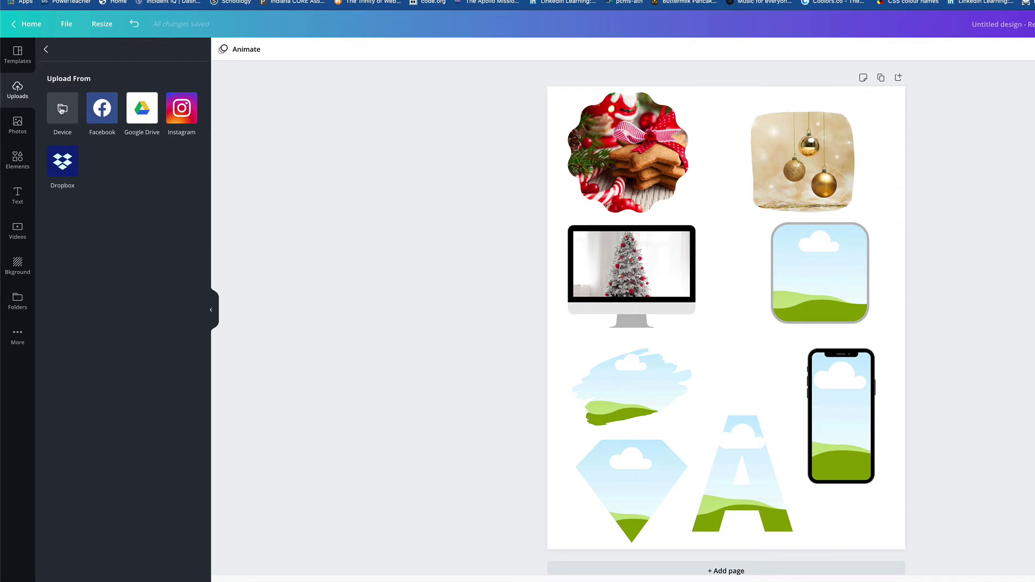
{"action": "left_click", "coordinate": [62, 110]}
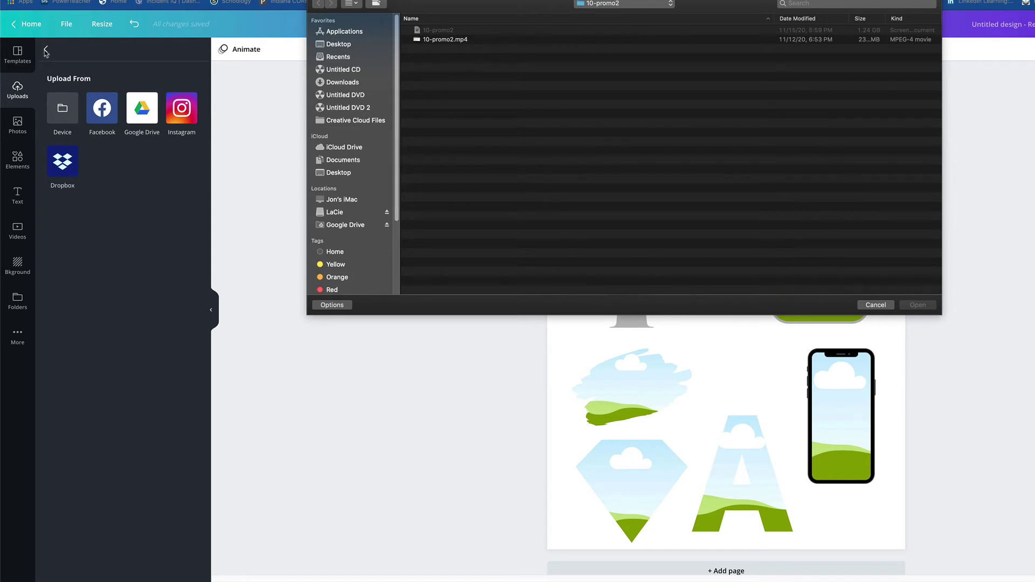
{"action": "left_click", "coordinate": [875, 305]}
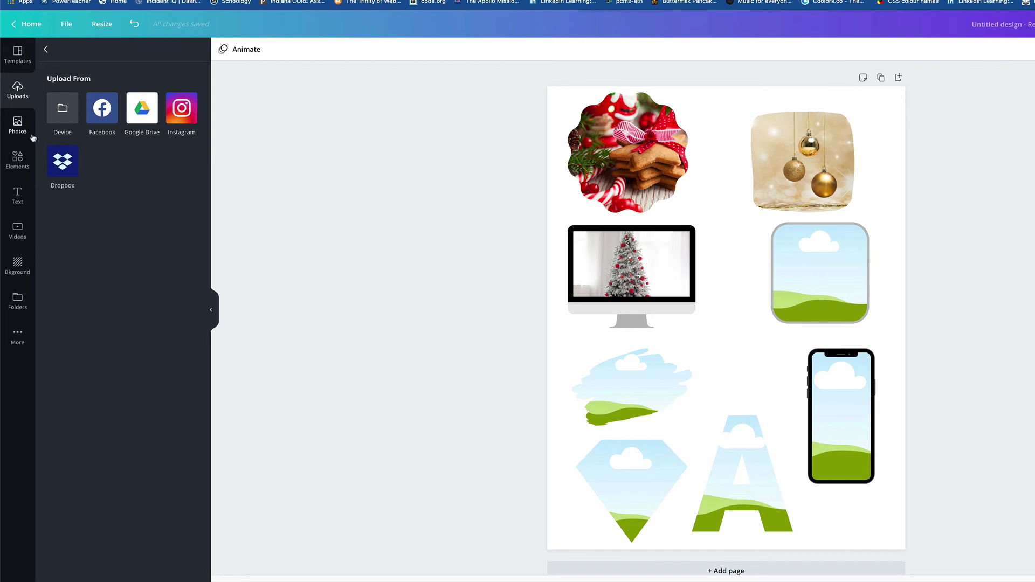
- Fill the bordered rounded-square frame with the colourful ornaments photo from the christmas results
{"action": "left_click", "coordinate": [17, 127]}
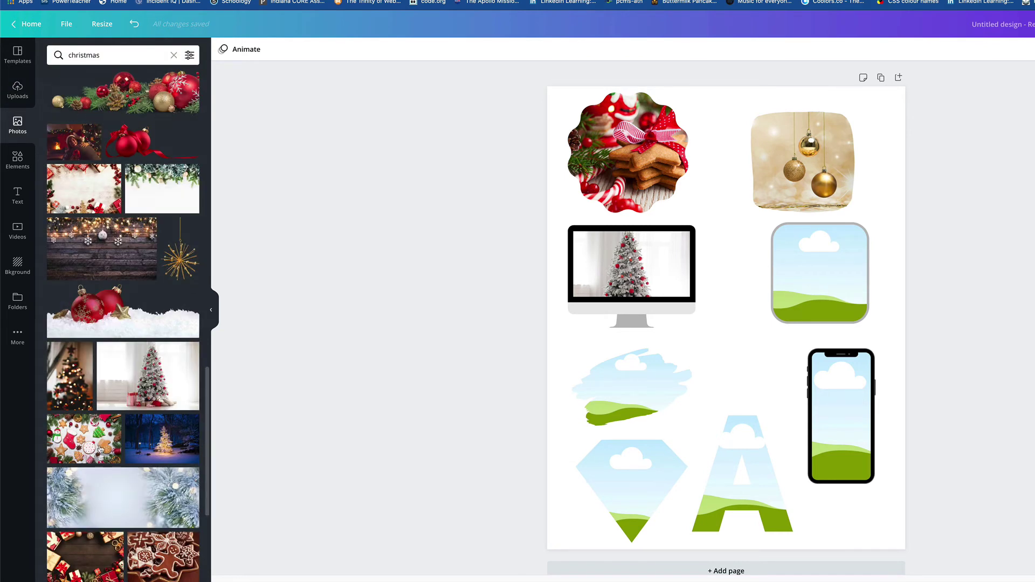
{"action": "scroll", "coordinate": [102, 446], "scroll_direction": "down", "scroll_amount": 3}
{"action": "scroll", "coordinate": [101, 446], "scroll_direction": "down", "scroll_amount": 3}
{"action": "left_click_drag", "start_coordinate": [86, 358], "coordinate": [819, 273]}
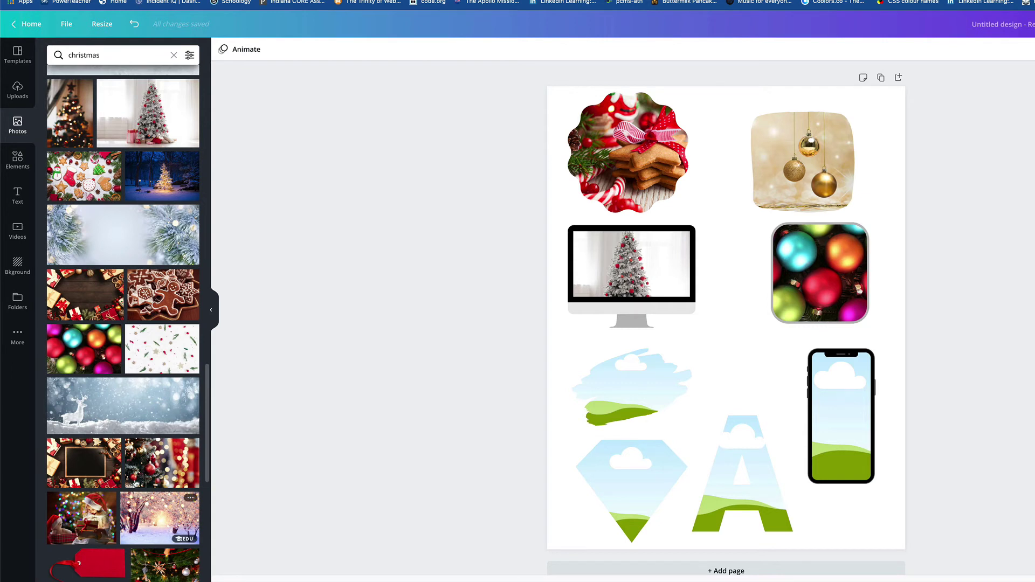
- Fill the brush-stroke frame with the snowy reindeer photo
{"action": "mouse_move", "coordinate": [123, 406]}
{"action": "left_mouse_down"}
{"action": "mouse_move", "coordinate": [630, 395]}
{"action": "mouse_move", "coordinate": [626, 385]}
{"action": "mouse_move", "coordinate": [679, 382]}
{"action": "left_mouse_up"}
{"action": "double_click", "coordinate": [645, 378]}
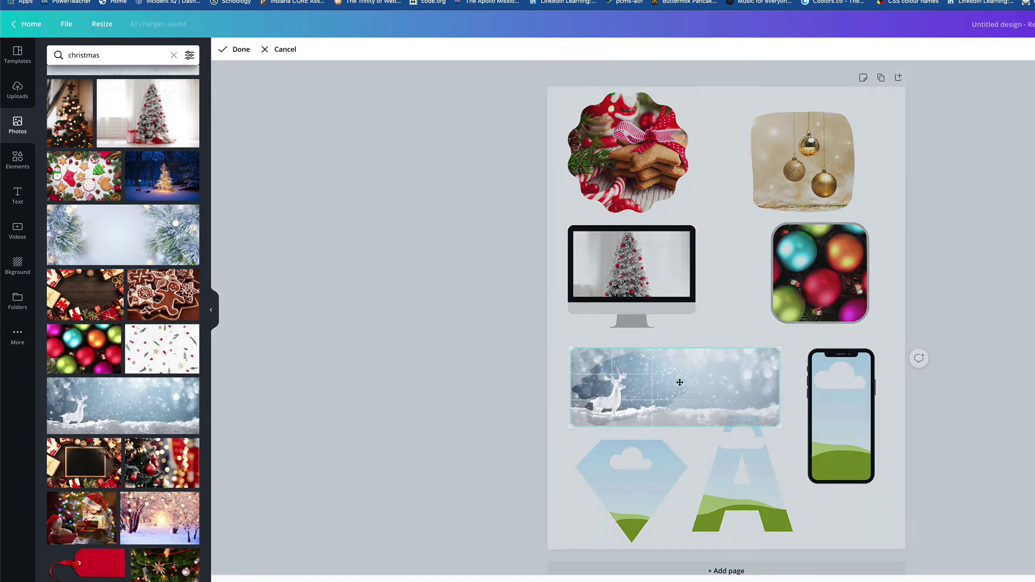
{"action": "key", "text": "Return"}
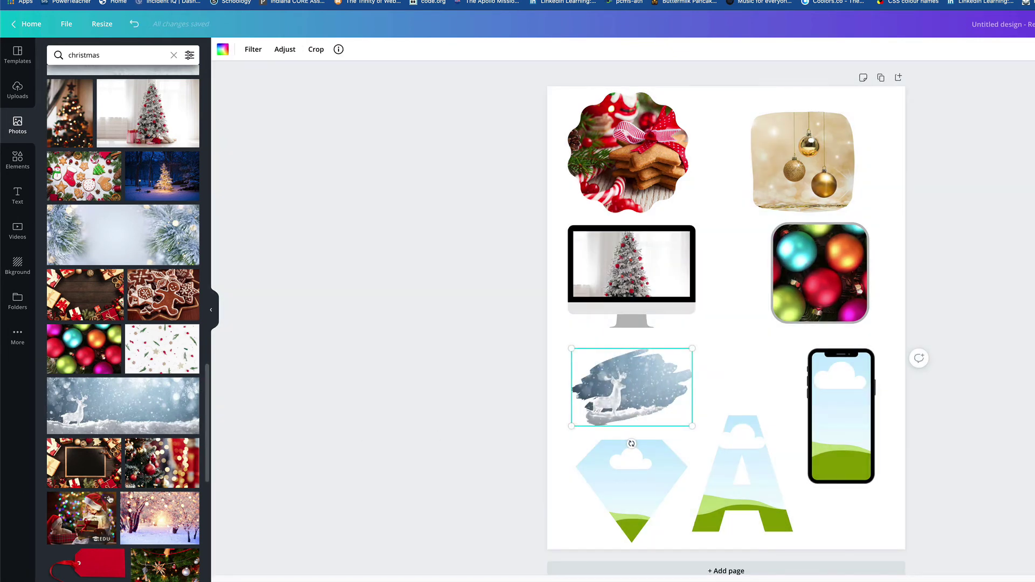
- Fill the diamond frame with the snowy photo, shifted right to sit inside the diamond
{"action": "scroll", "coordinate": [111, 501], "scroll_direction": "down", "scroll_amount": 2}
{"action": "scroll", "coordinate": [111, 500], "scroll_direction": "down", "scroll_amount": 3}
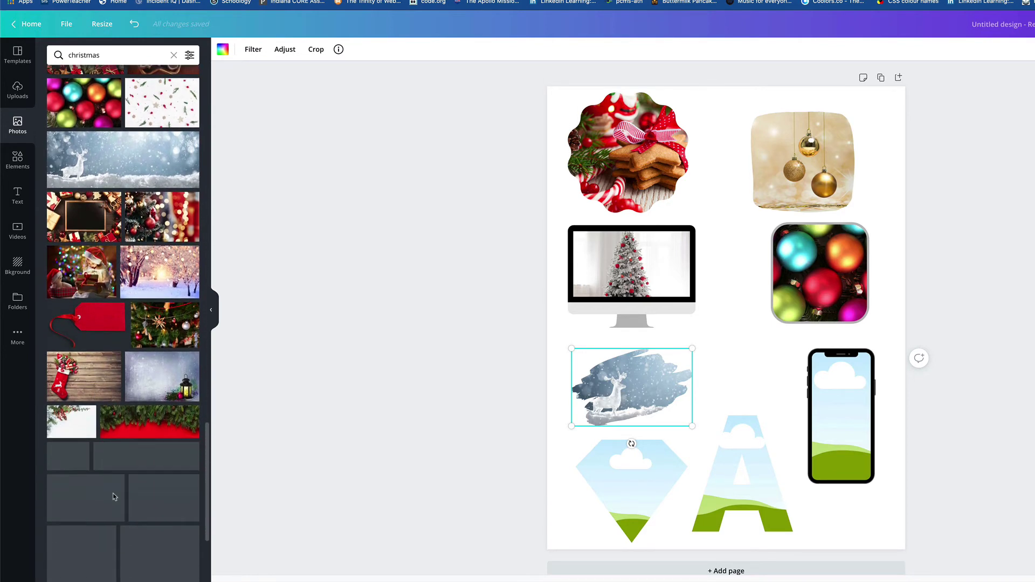
{"action": "left_click_drag", "start_coordinate": [165, 387], "coordinate": [611, 460]}
{"action": "double_click", "coordinate": [636, 478]}
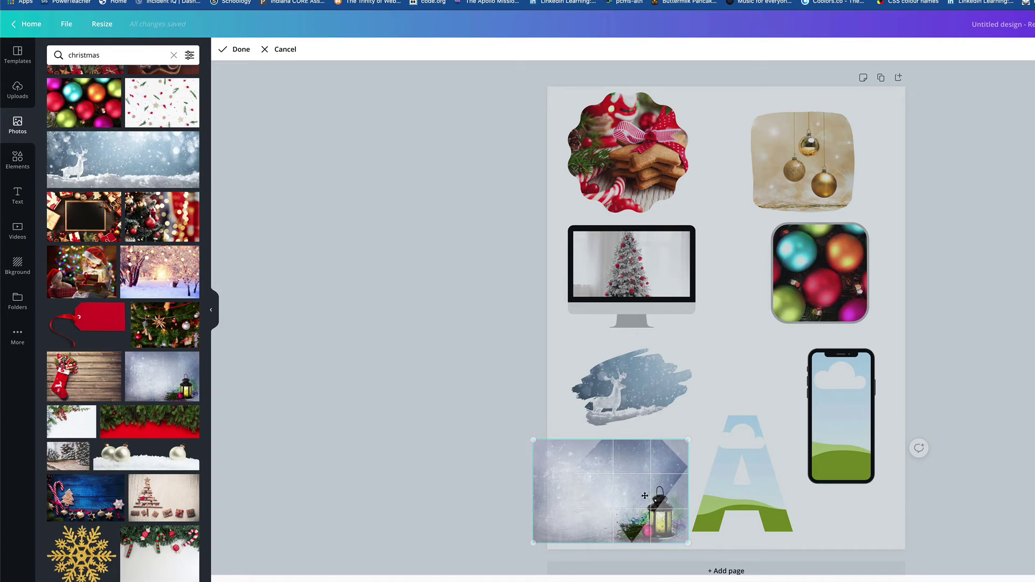
{"action": "mouse_move", "coordinate": [631, 491]}
{"action": "left_mouse_down"}
{"action": "mouse_move", "coordinate": [674, 483]}
{"action": "mouse_move", "coordinate": [626, 476]}
{"action": "left_mouse_up"}
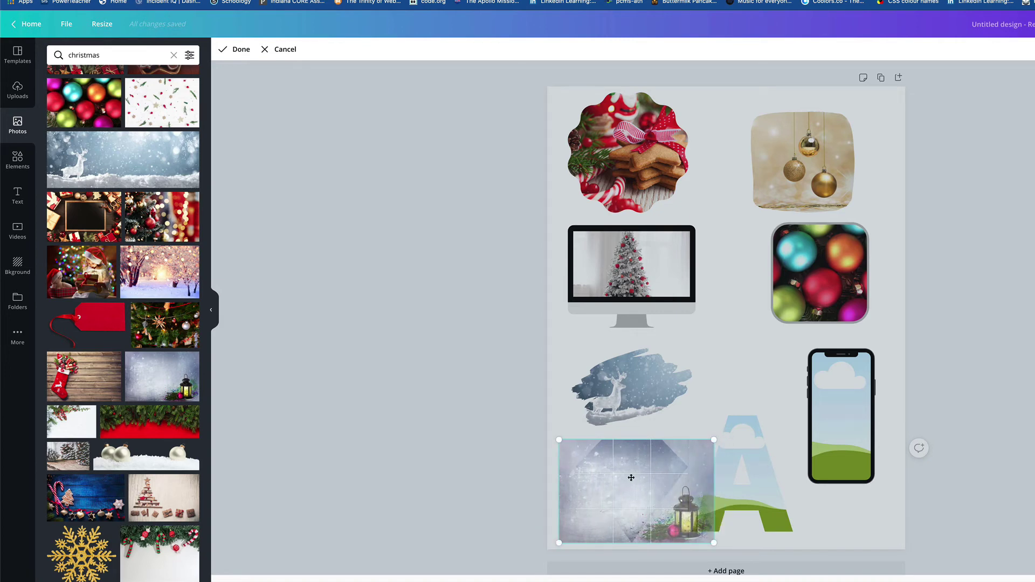
{"action": "left_click", "coordinate": [428, 432]}
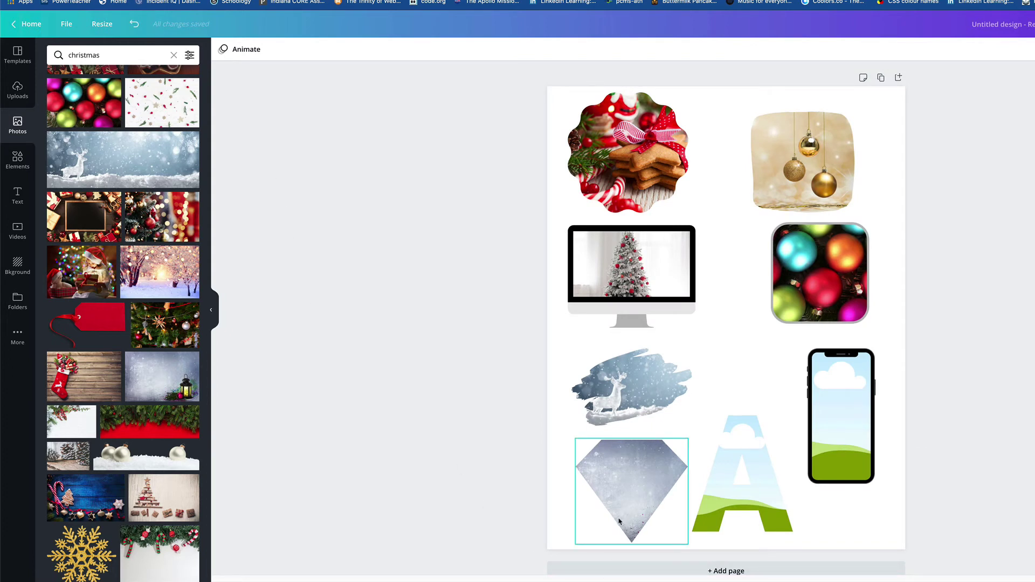
- Swap the diamond's photo for the gold snowflake, then fill the A with red ornaments and the phone with a snowy night village
{"action": "key", "text": "ctrl+z"}
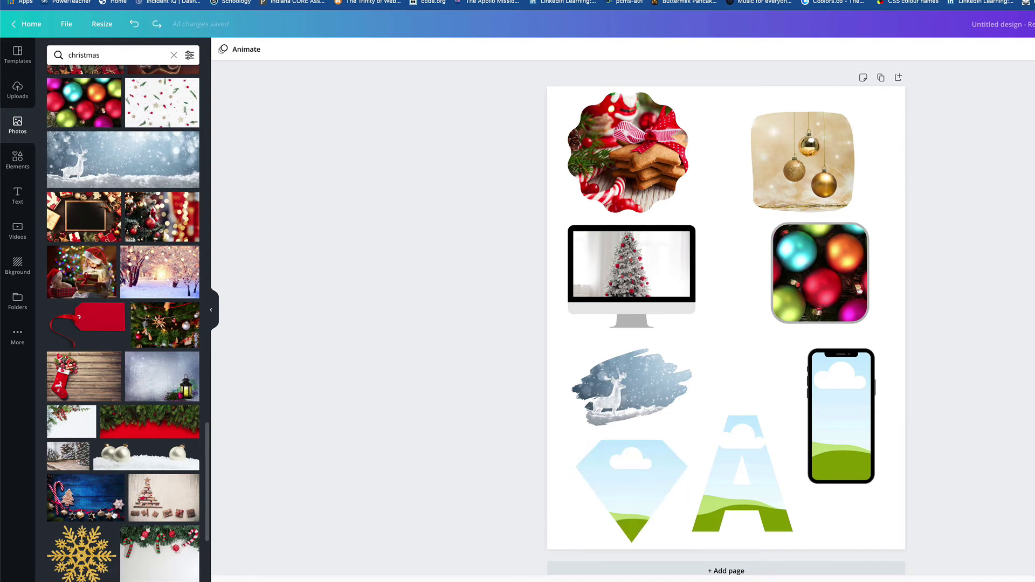
{"action": "left_click_drag", "start_coordinate": [86, 558], "coordinate": [603, 464]}
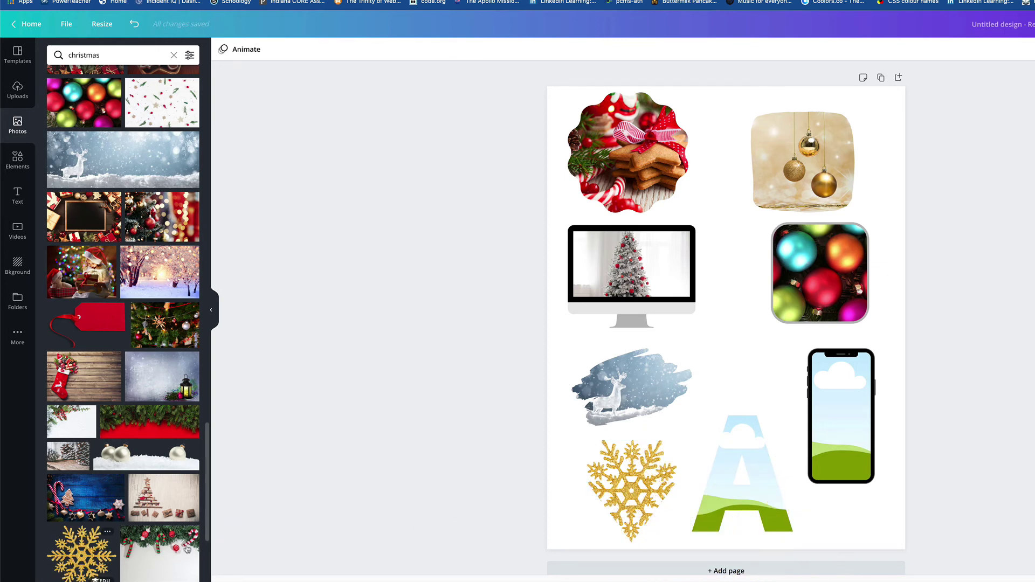
{"action": "scroll", "coordinate": [160, 515], "scroll_direction": "down", "scroll_amount": 4}
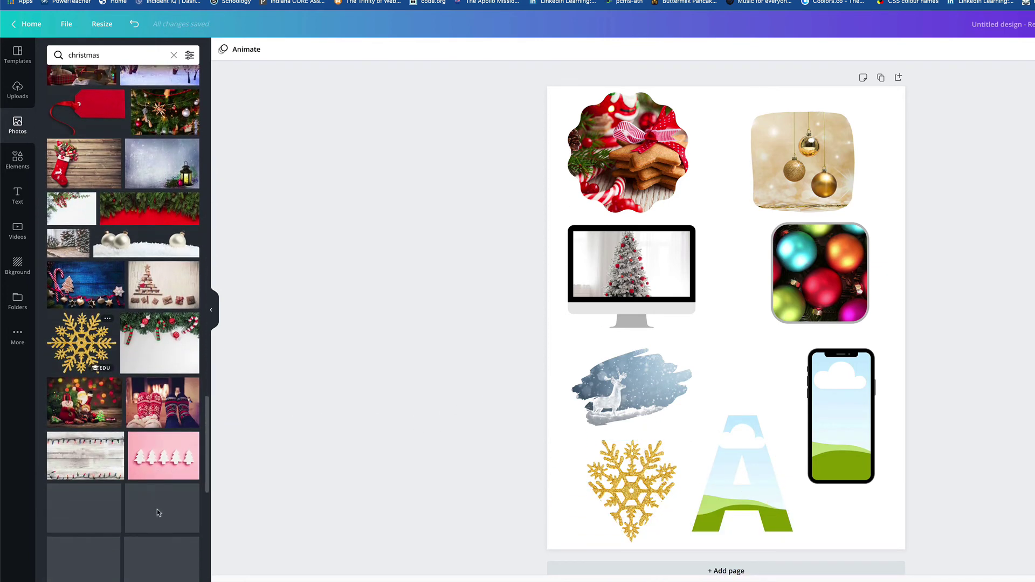
{"action": "scroll", "coordinate": [109, 443], "scroll_direction": "down", "scroll_amount": 4}
{"action": "scroll", "coordinate": [109, 442], "scroll_direction": "down", "scroll_amount": 3}
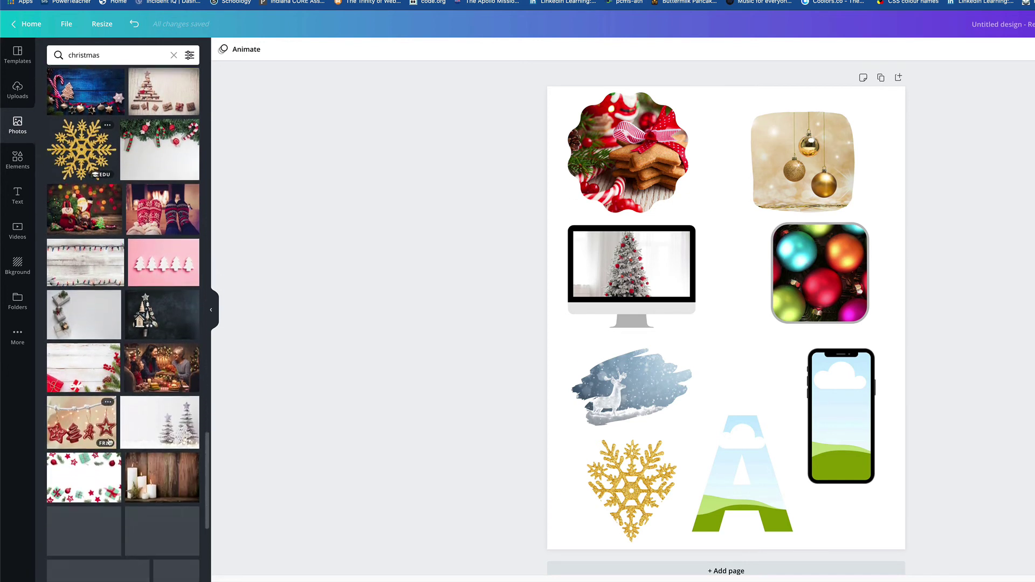
{"action": "scroll", "coordinate": [90, 443], "scroll_direction": "down", "scroll_amount": 4}
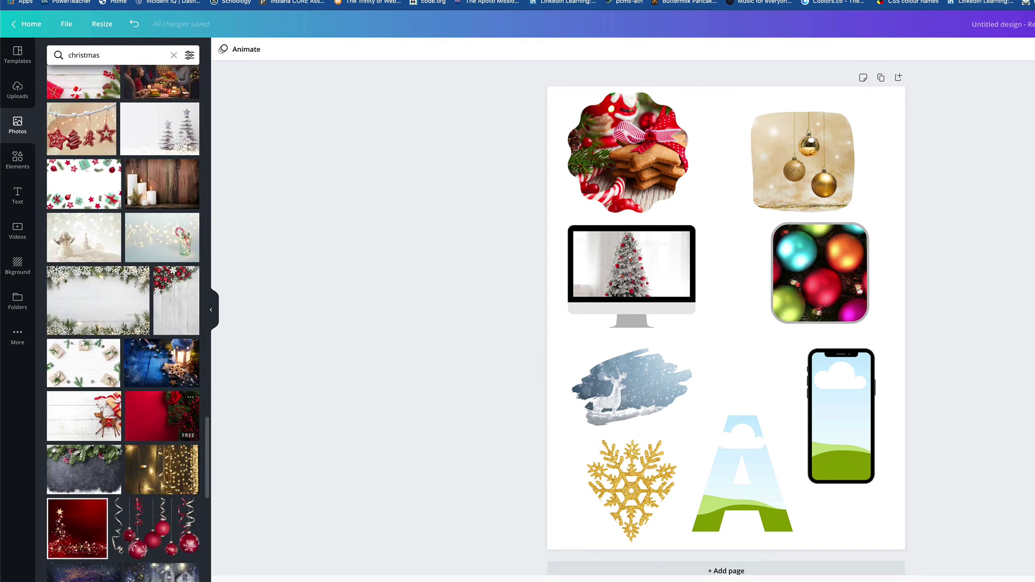
{"action": "scroll", "coordinate": [123, 458], "scroll_direction": "down", "scroll_amount": 1}
{"action": "left_click_drag", "start_coordinate": [160, 462], "coordinate": [734, 465]}
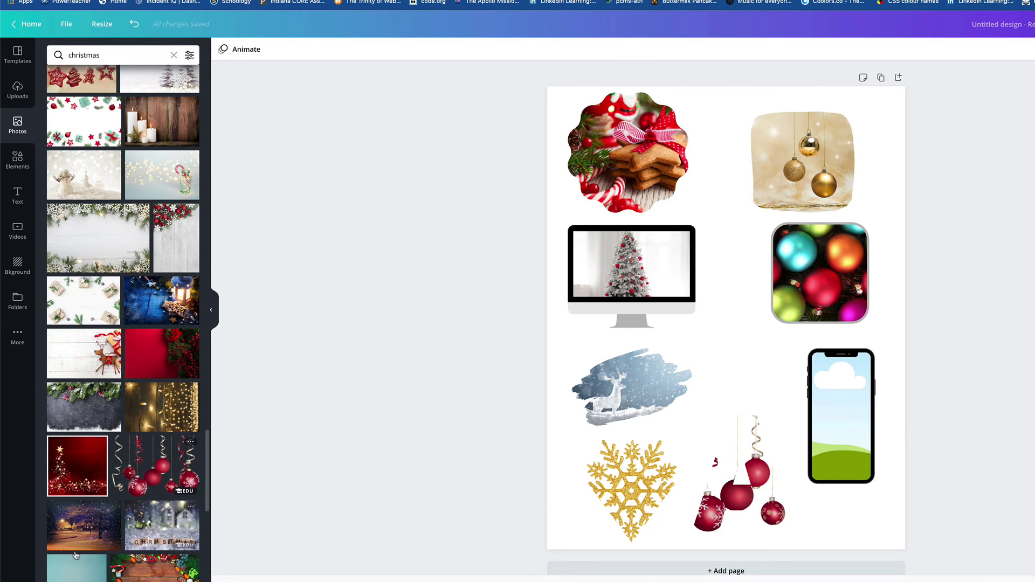
{"action": "left_click_drag", "start_coordinate": [105, 543], "coordinate": [845, 423]}
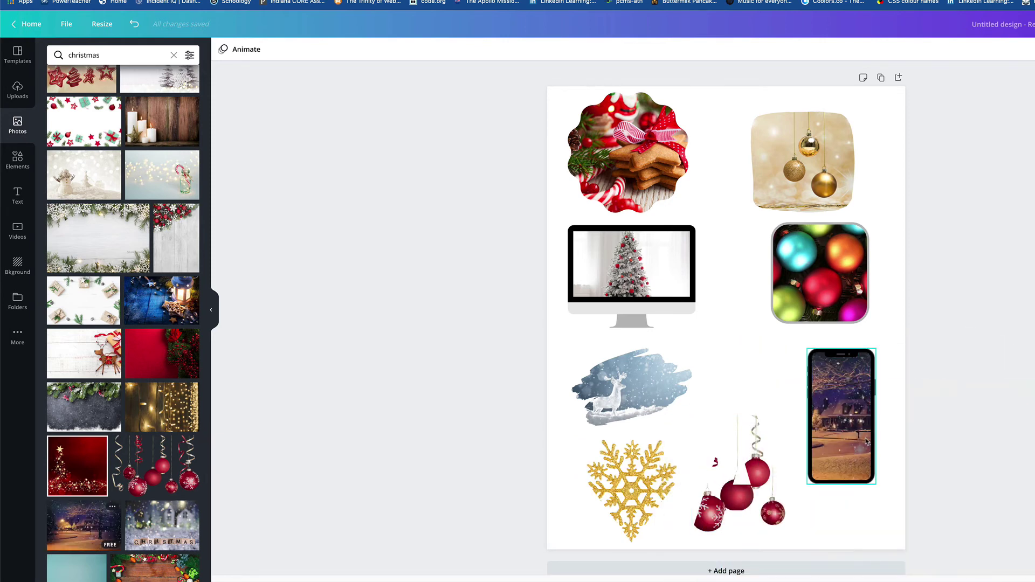
- Recrop the red ornaments photo inside its frame, then nudge the image slightly left and down
{"action": "left_click", "coordinate": [771, 496]}
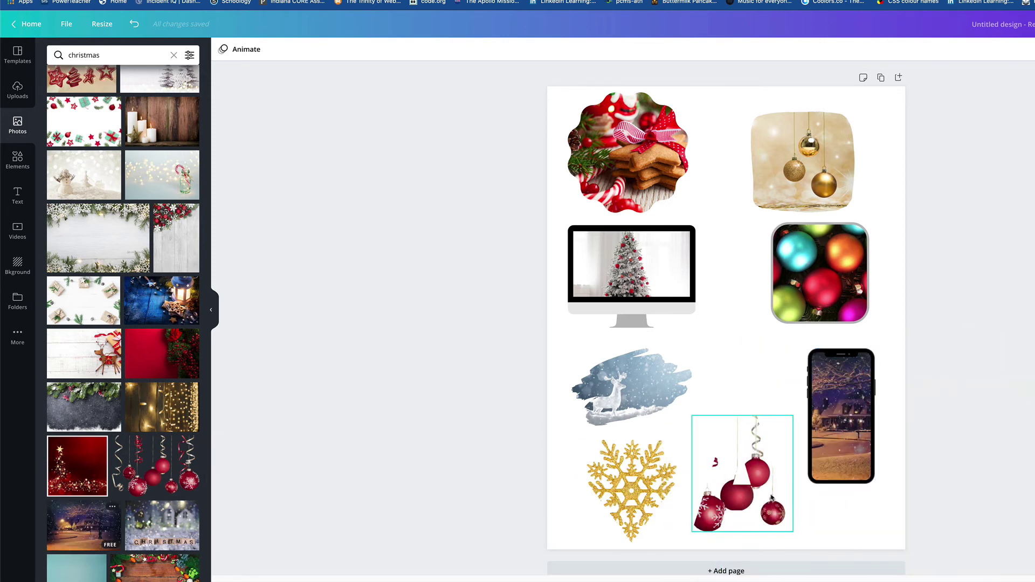
{"action": "double_click", "coordinate": [767, 496]}
{"action": "left_click_drag", "start_coordinate": [765, 492], "coordinate": [757, 485]}
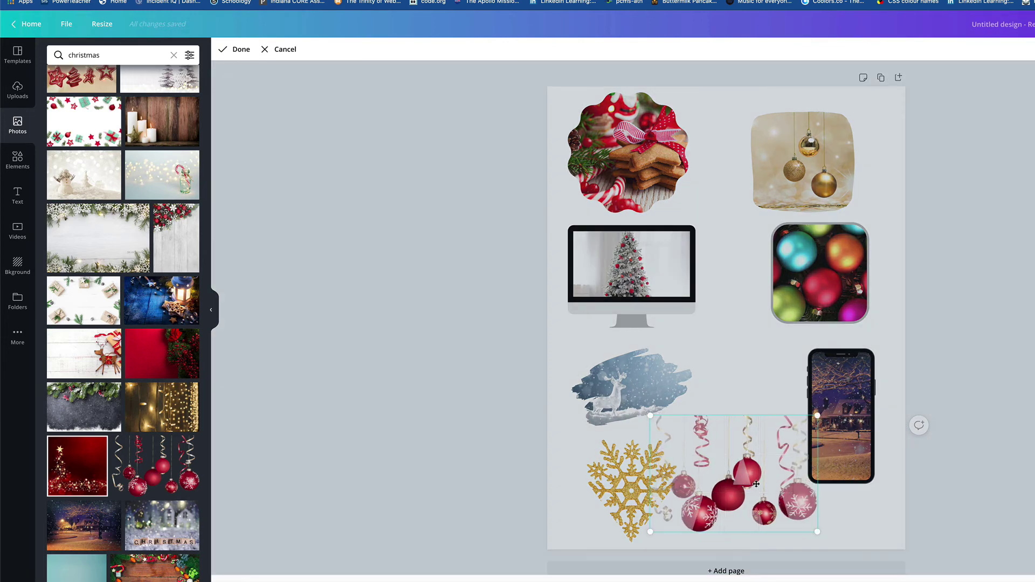
{"action": "key", "text": "Return"}
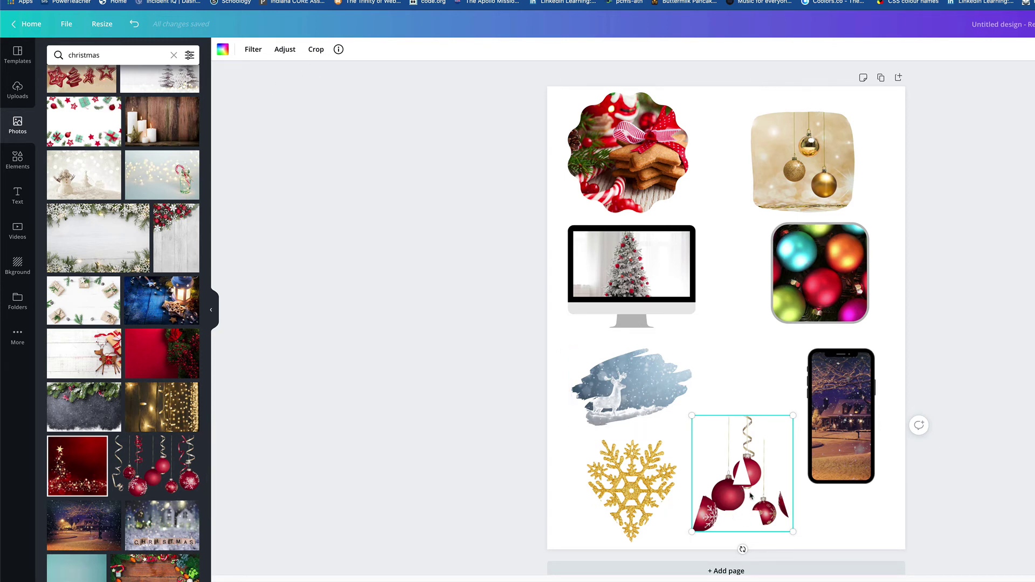
{"action": "left_click_drag", "start_coordinate": [751, 495], "coordinate": [737, 493]}
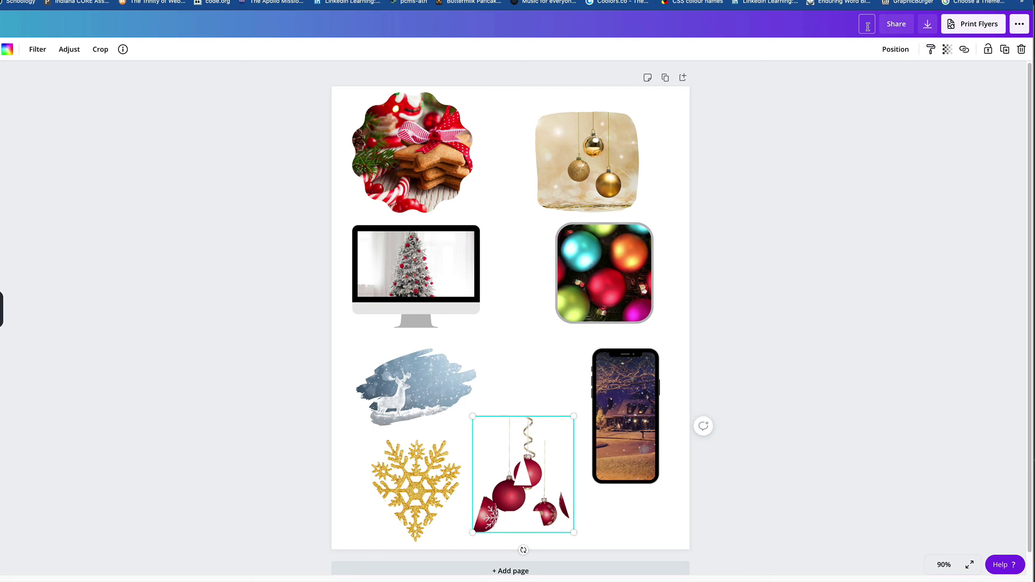
- Title the design 'frames' and bring up the download file-type choices
{"action": "type", "text": "frames"}
{"action": "key", "text": "Return"}
{"action": "left_click", "coordinate": [928, 27]}
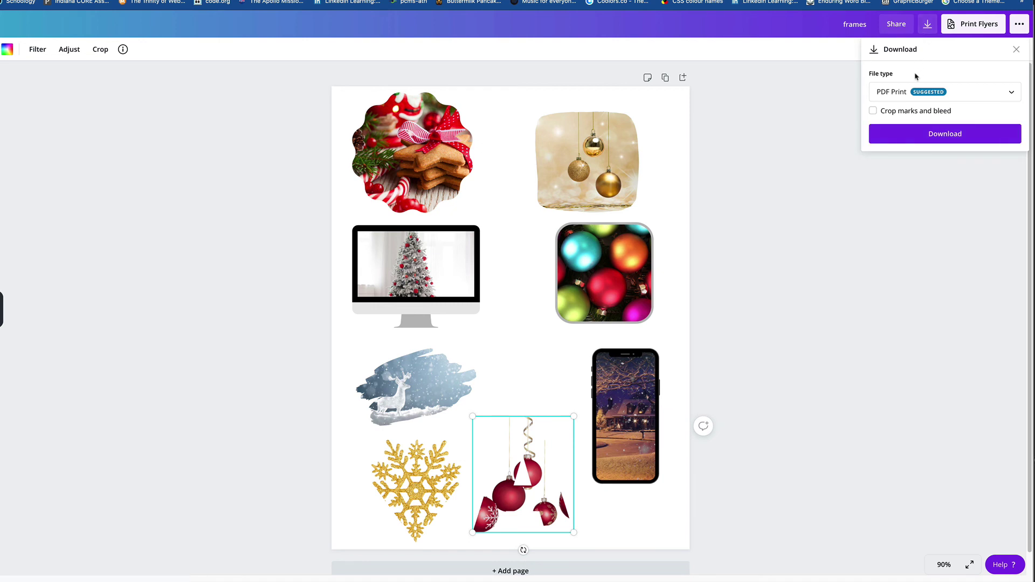
{"action": "left_click", "coordinate": [895, 93]}
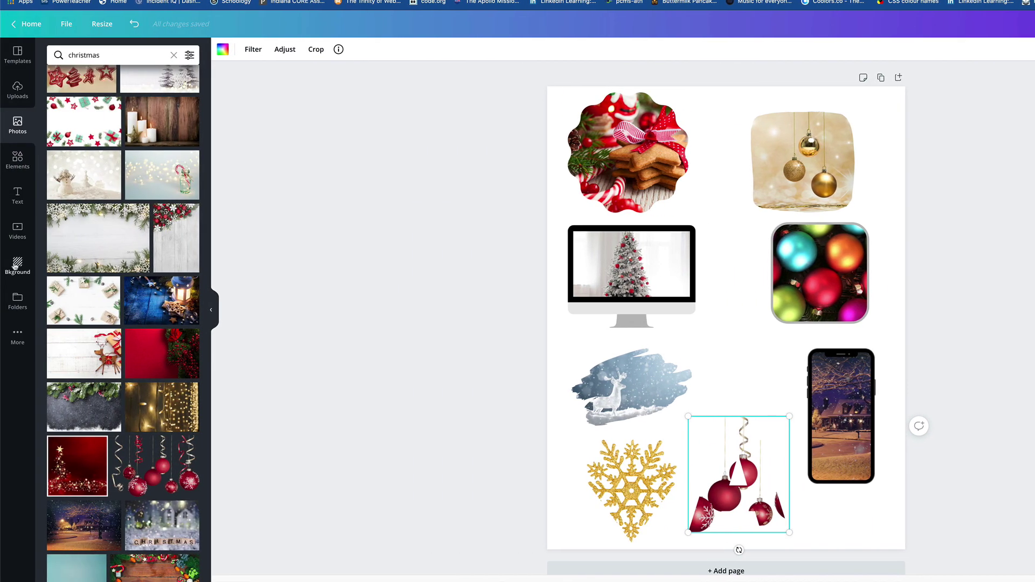
- Fill the flyer page background with the pink gradient from the Gradients options
{"action": "left_click", "coordinate": [17, 266]}
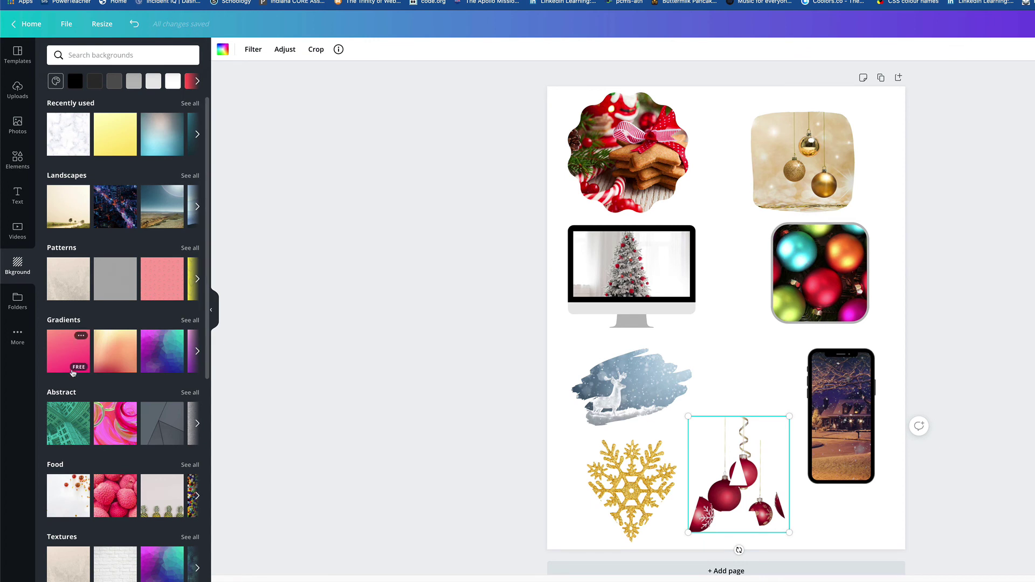
{"action": "left_click", "coordinate": [76, 372]}
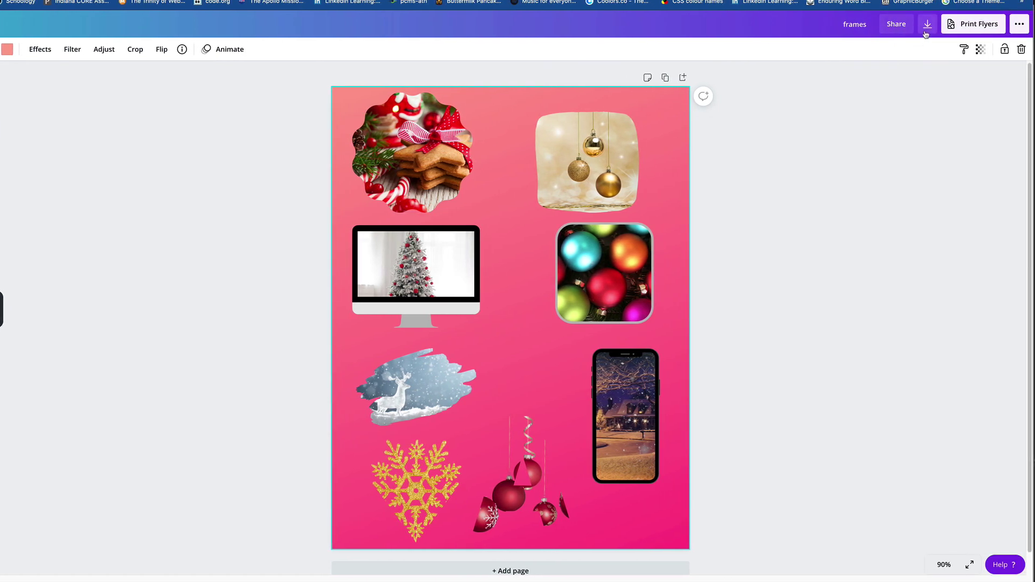
- Download the flyer with file type PDF Print, then dismiss the design-saved message
{"action": "left_click", "coordinate": [942, 25]}
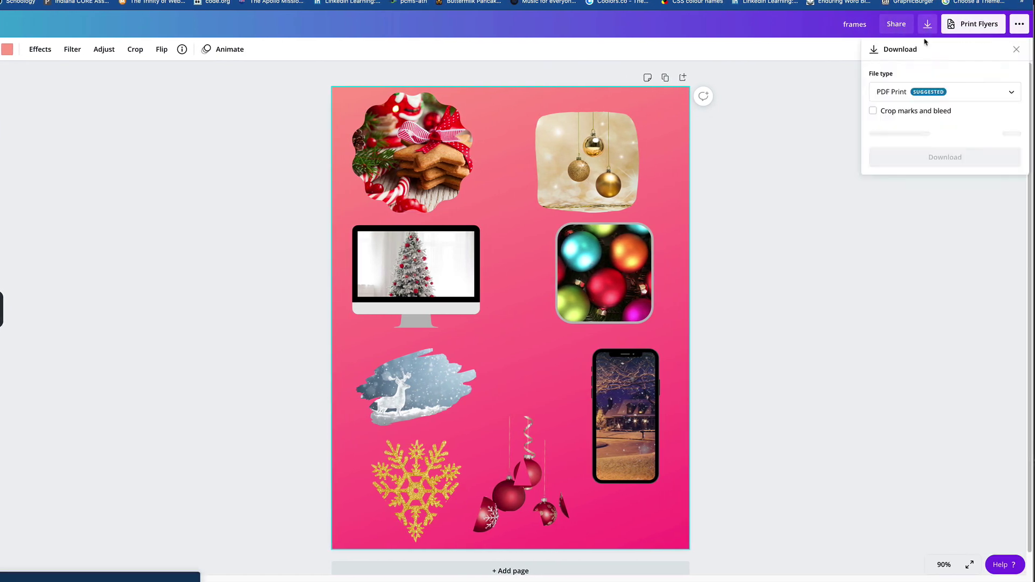
{"action": "left_click", "coordinate": [908, 93]}
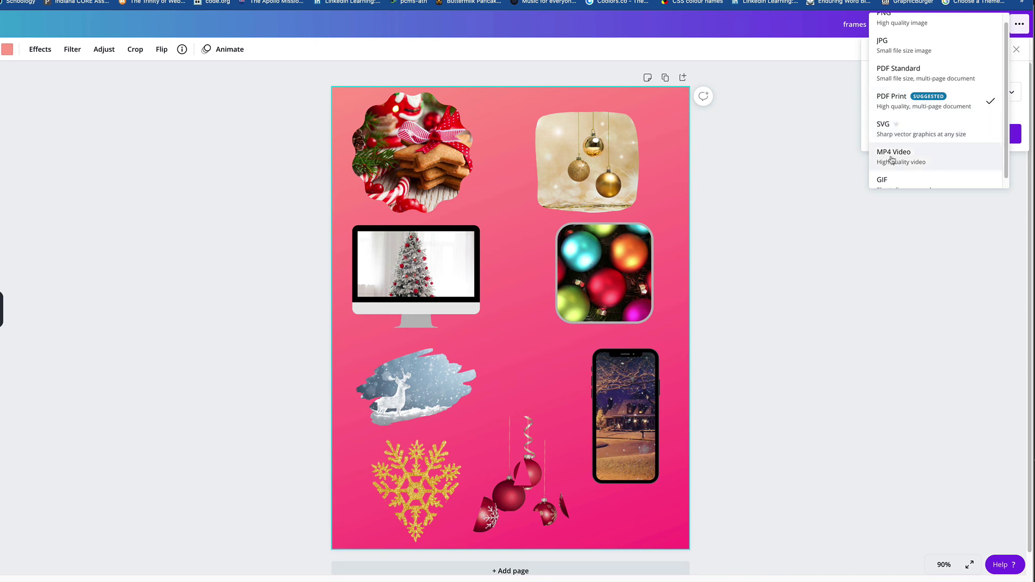
{"action": "scroll", "coordinate": [893, 161], "scroll_direction": "down", "scroll_amount": 1}
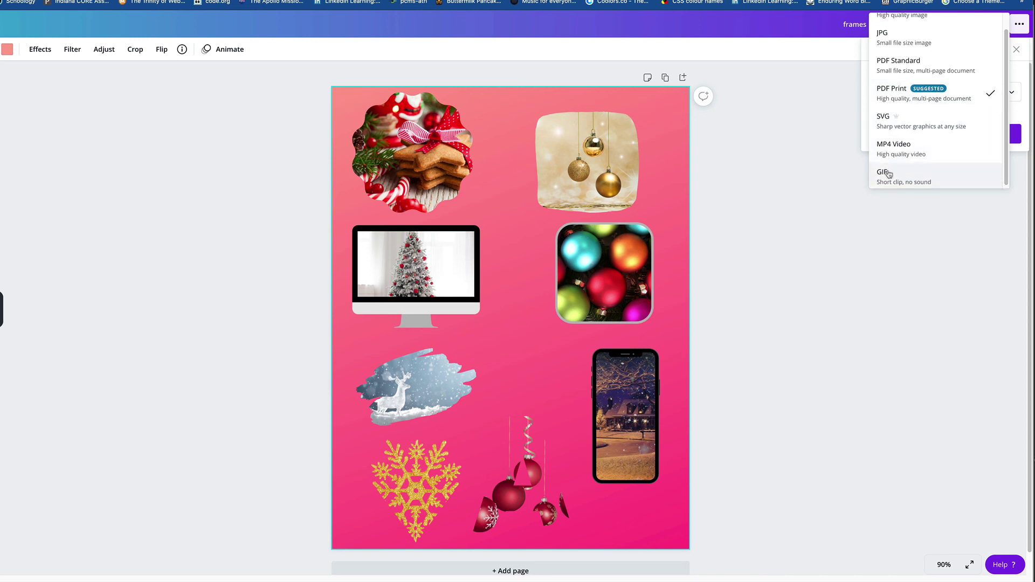
{"action": "scroll", "coordinate": [889, 174], "scroll_direction": "up", "scroll_amount": 1}
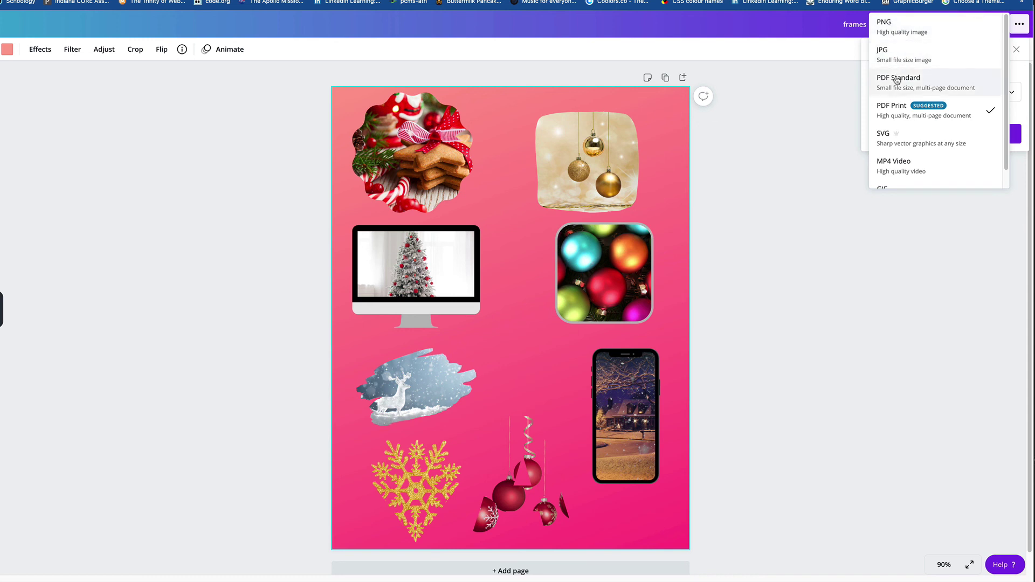
{"action": "left_click", "coordinate": [897, 108]}
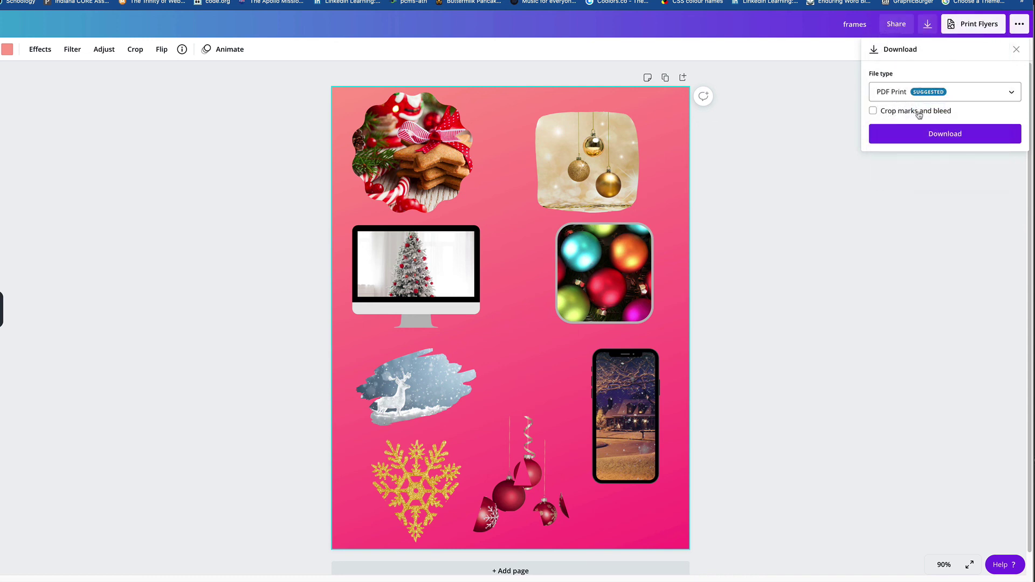
{"action": "left_click", "coordinate": [946, 133]}
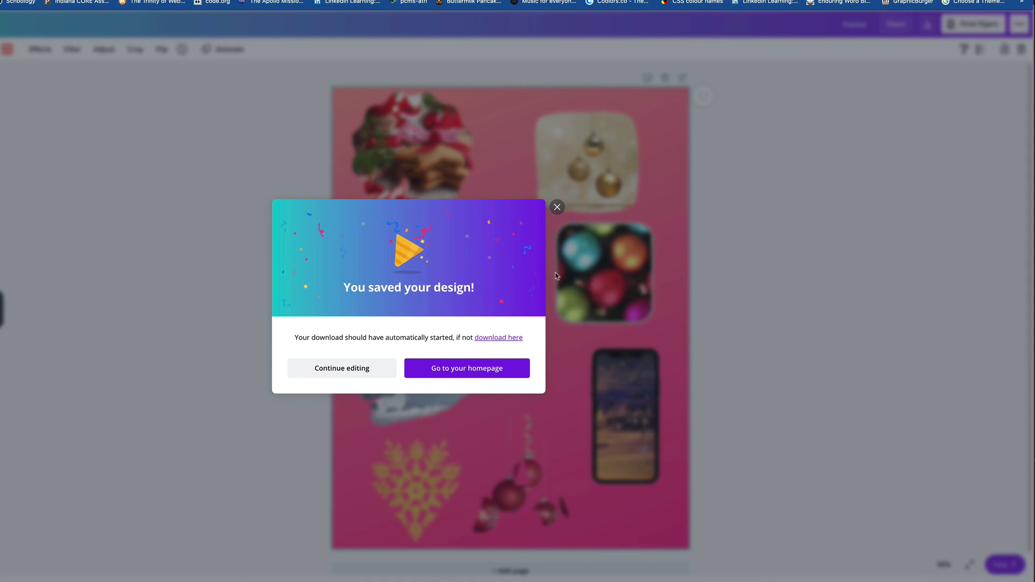
{"action": "left_click", "coordinate": [557, 207]}
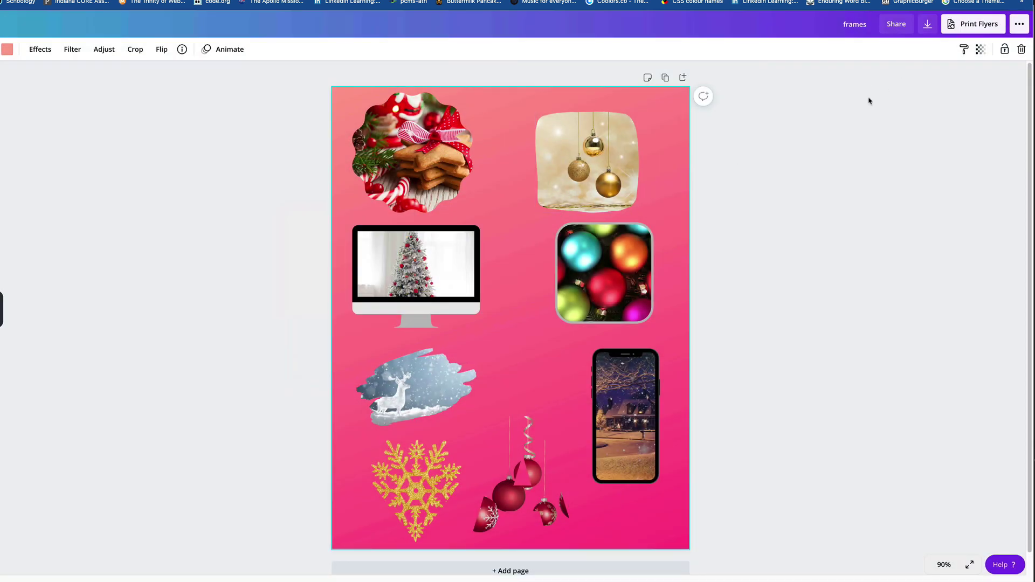